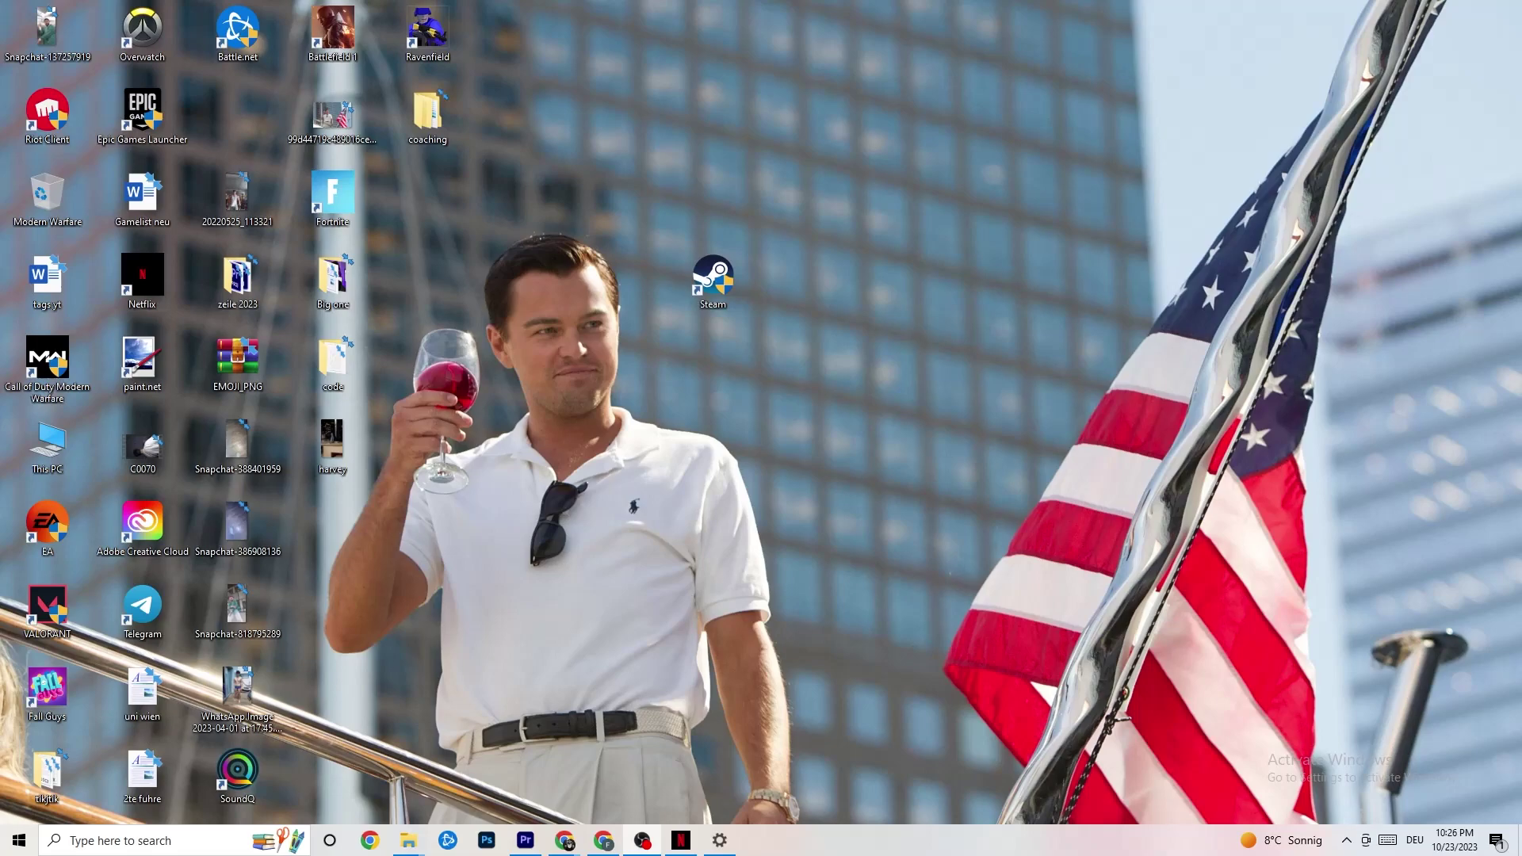
# - Bring up the right-click menu of the Steam desktop shortcut
pyautogui.moveTo(717, 279)
pyautogui.mouseDown()
pyautogui.moveTo(615, 276)
pyautogui.moveTo(723, 299)
pyautogui.mouseUp()
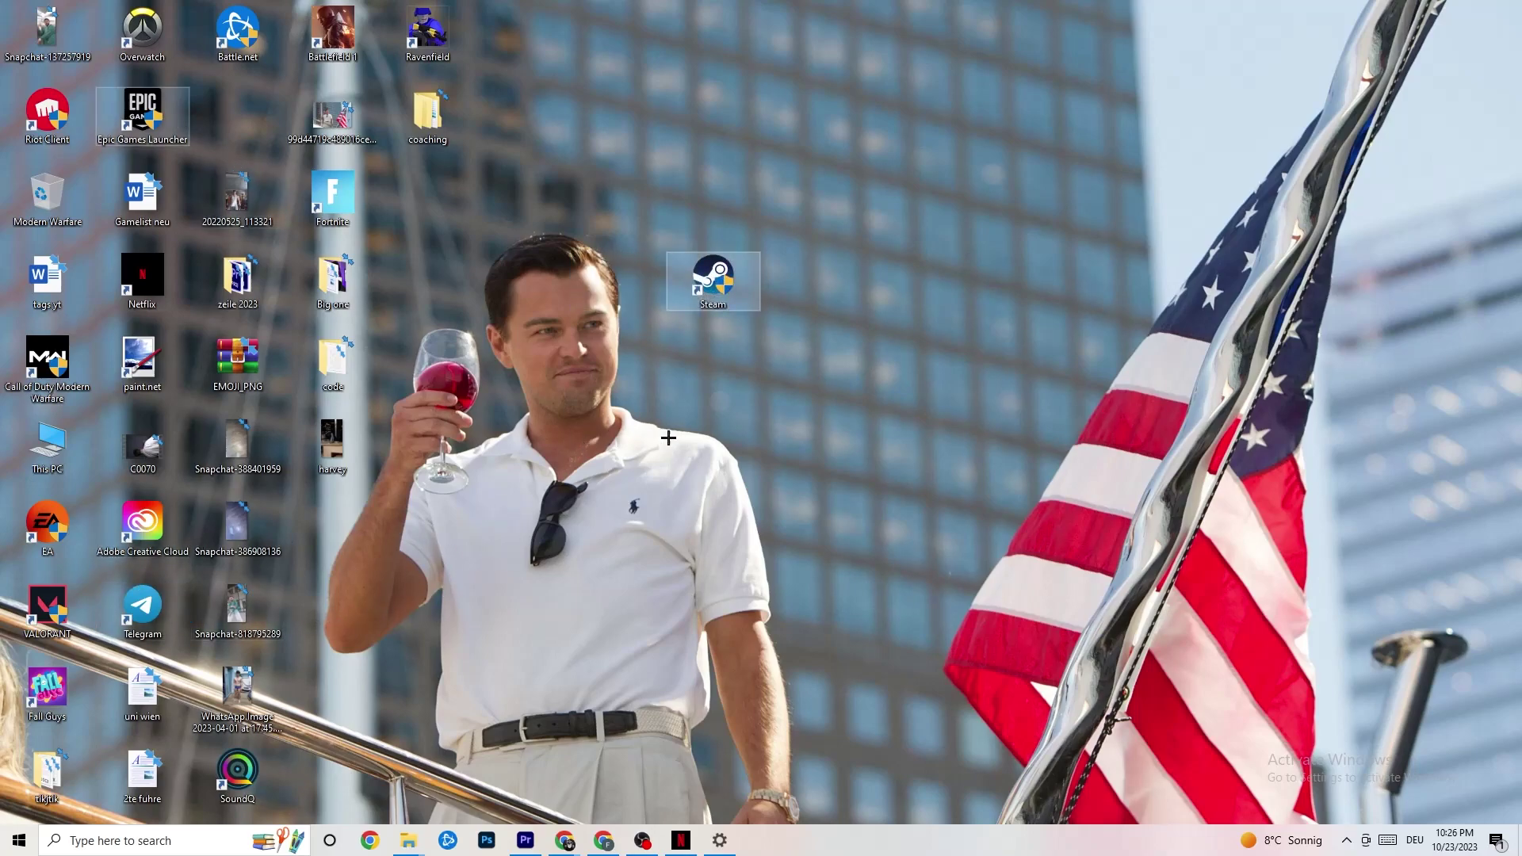
pyautogui.moveTo(711, 273); pyautogui.dragTo(729, 293)
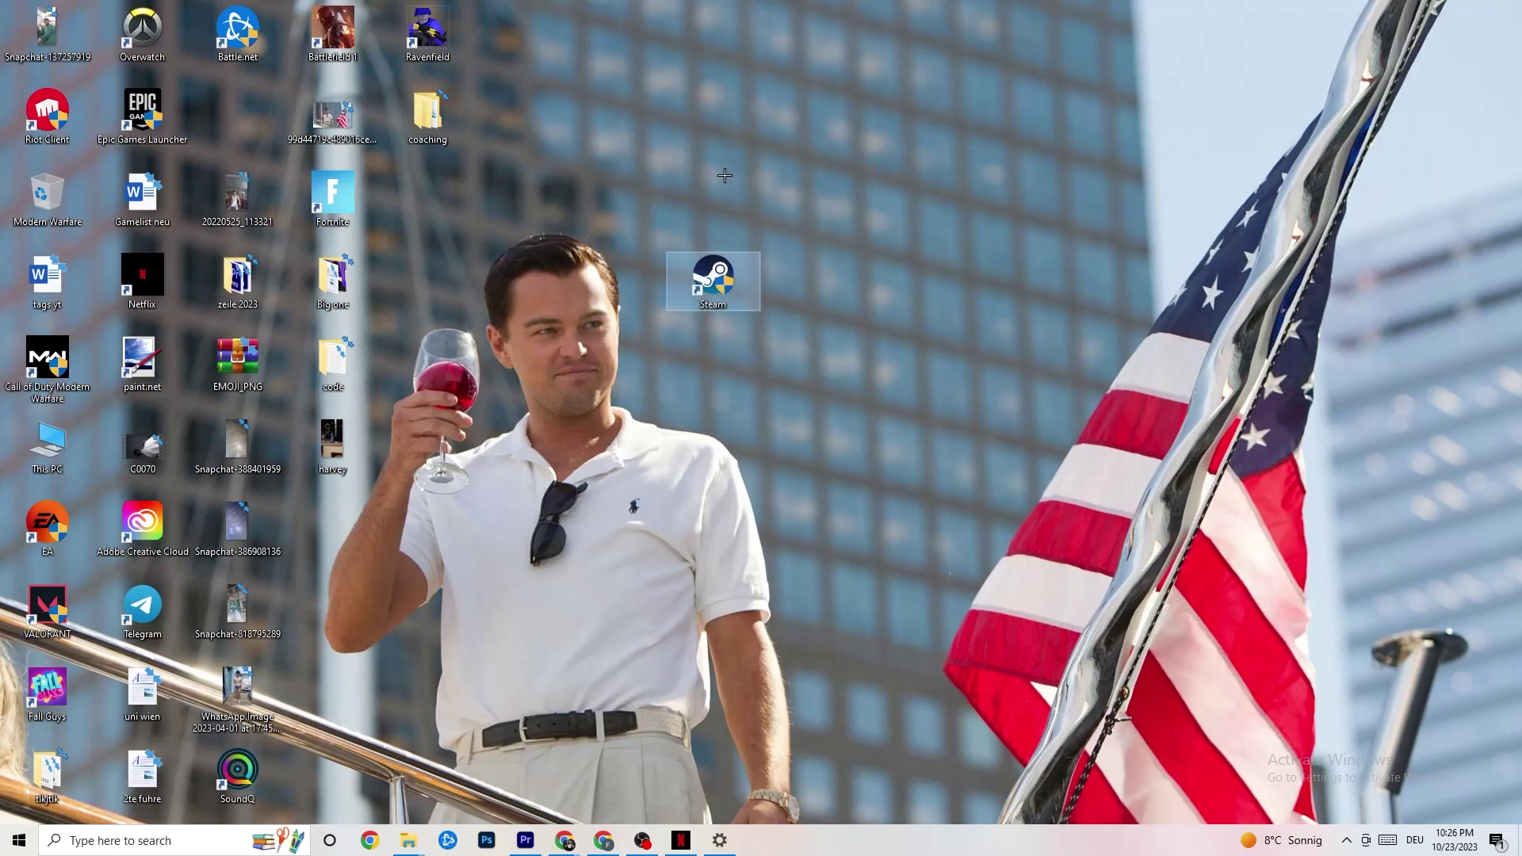
pyautogui.rightClick(727, 279)
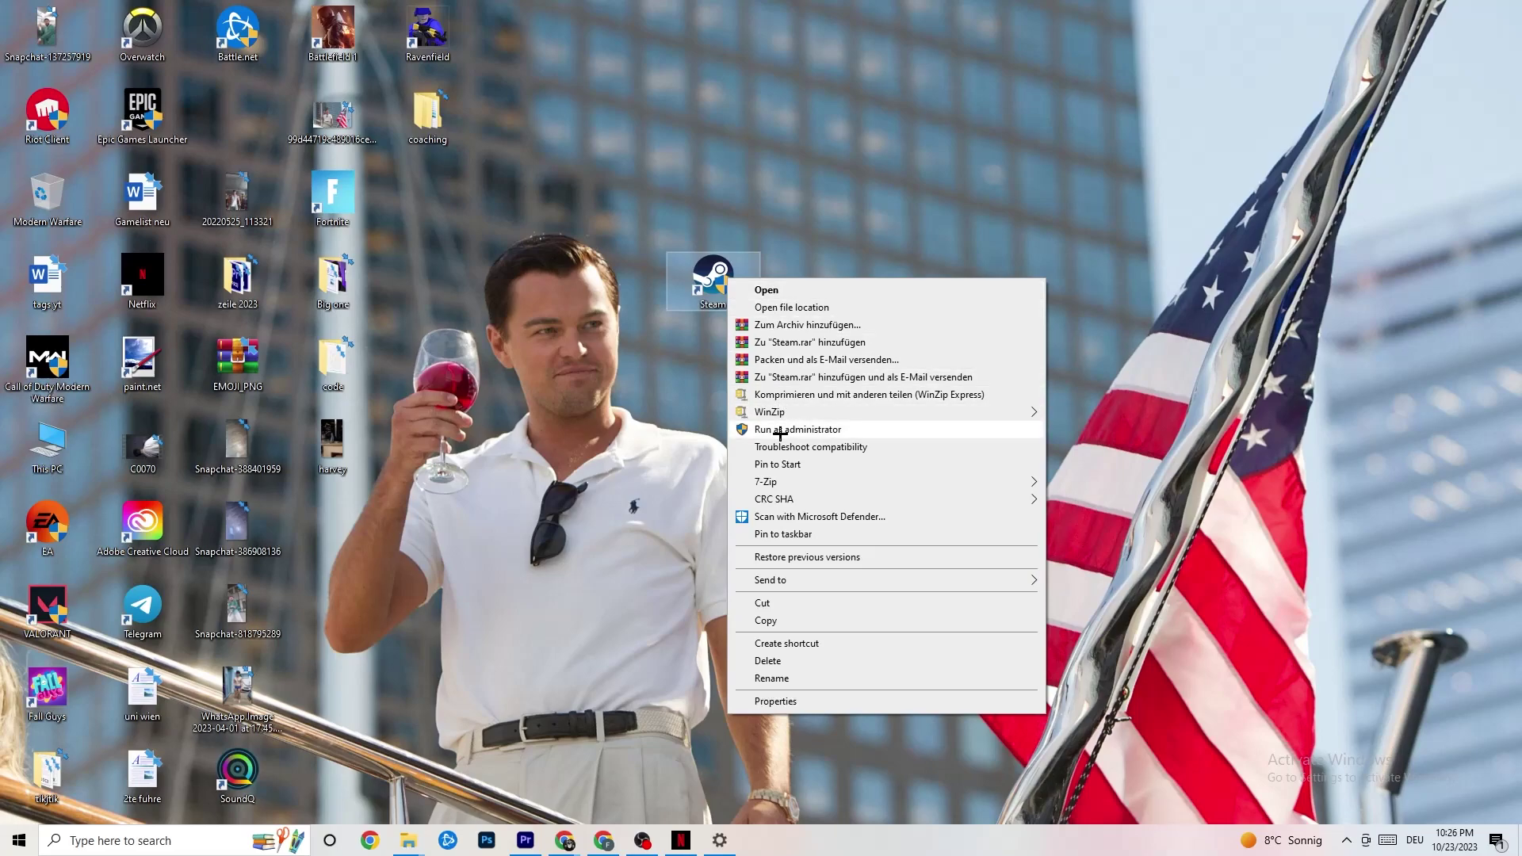
pyautogui.click(654, 422)
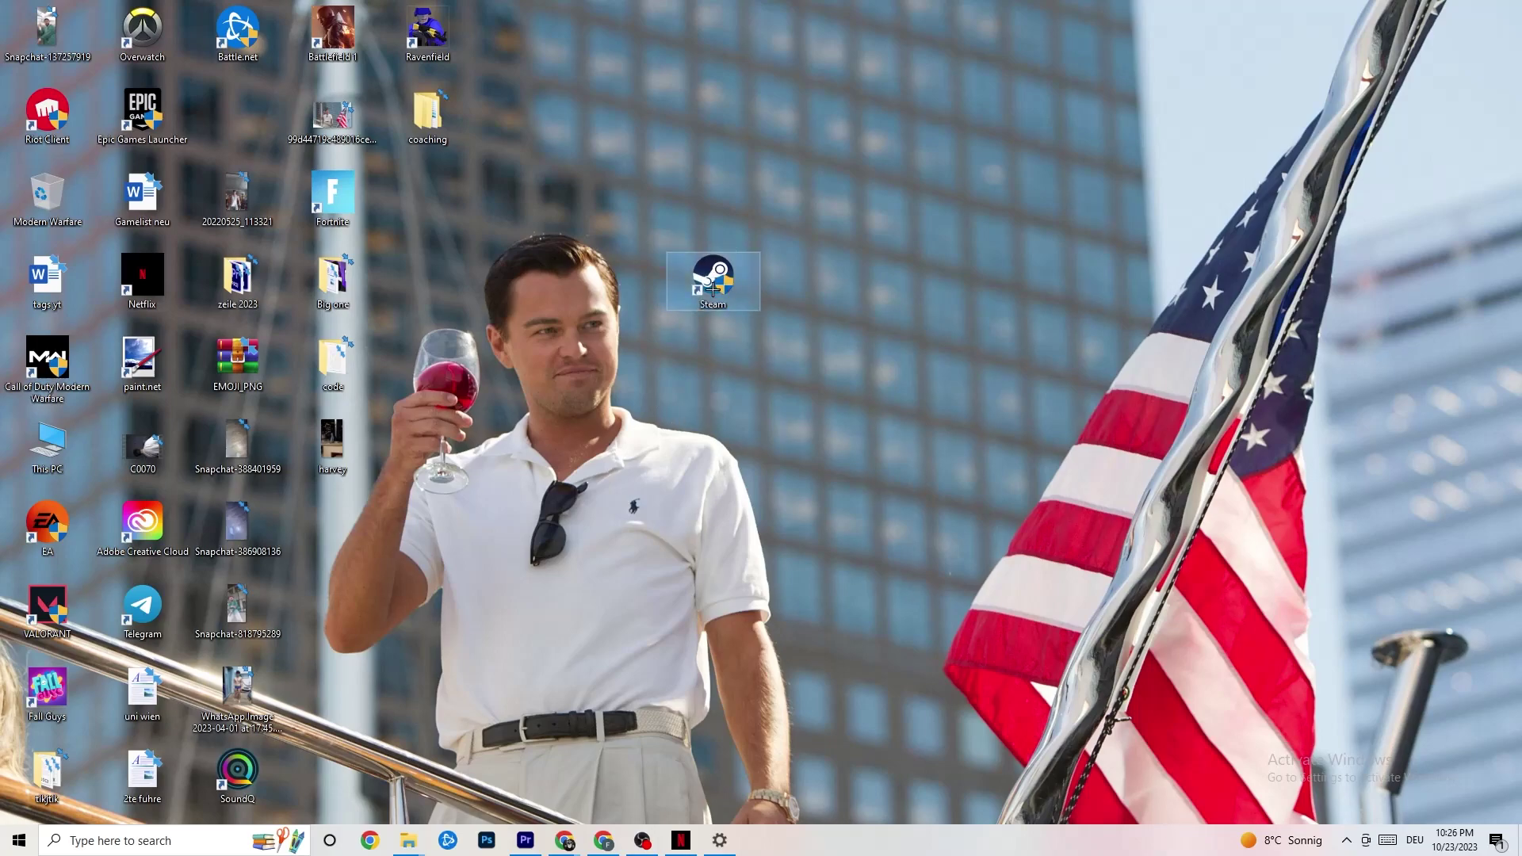
pyautogui.rightClick(711, 281)
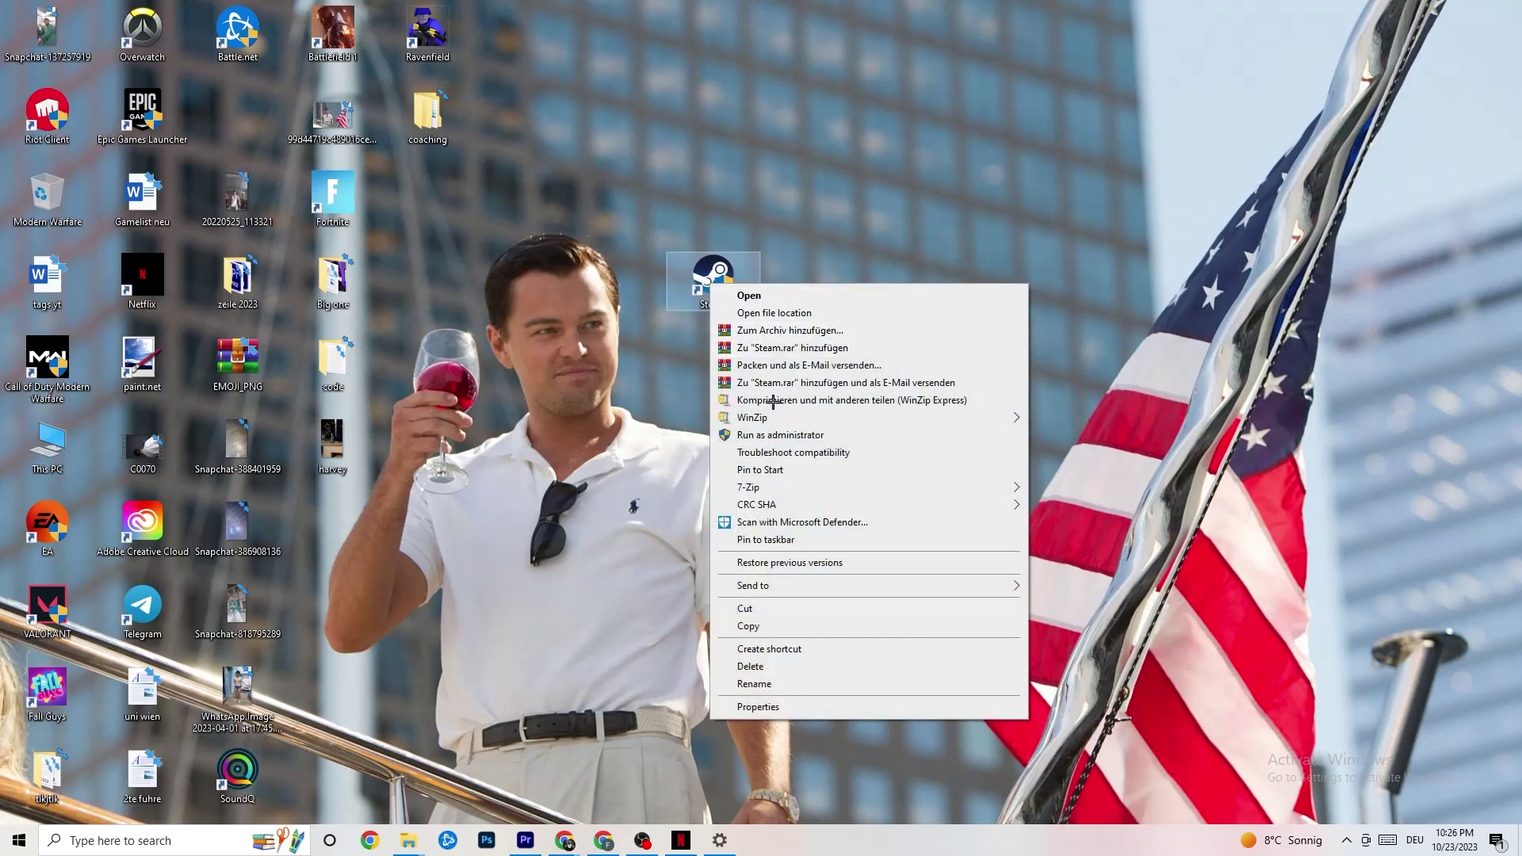
# - Set the Steam shortcut to Windows 8 compatibility mode and run as administrator, then confirm with OK
pyautogui.click(791, 707)
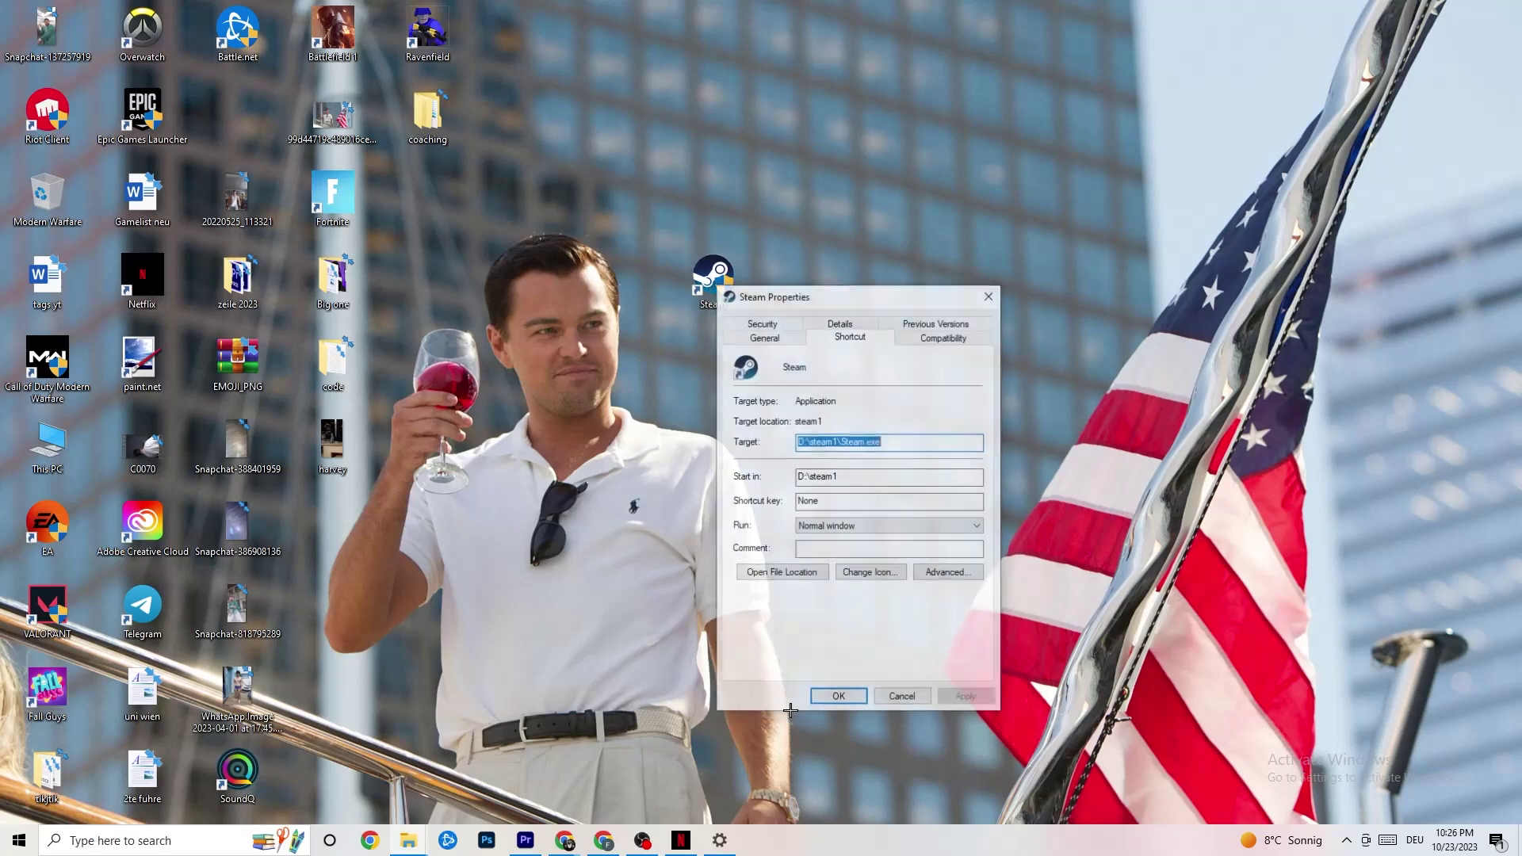
pyautogui.moveTo(833, 295); pyautogui.dragTo(753, 174)
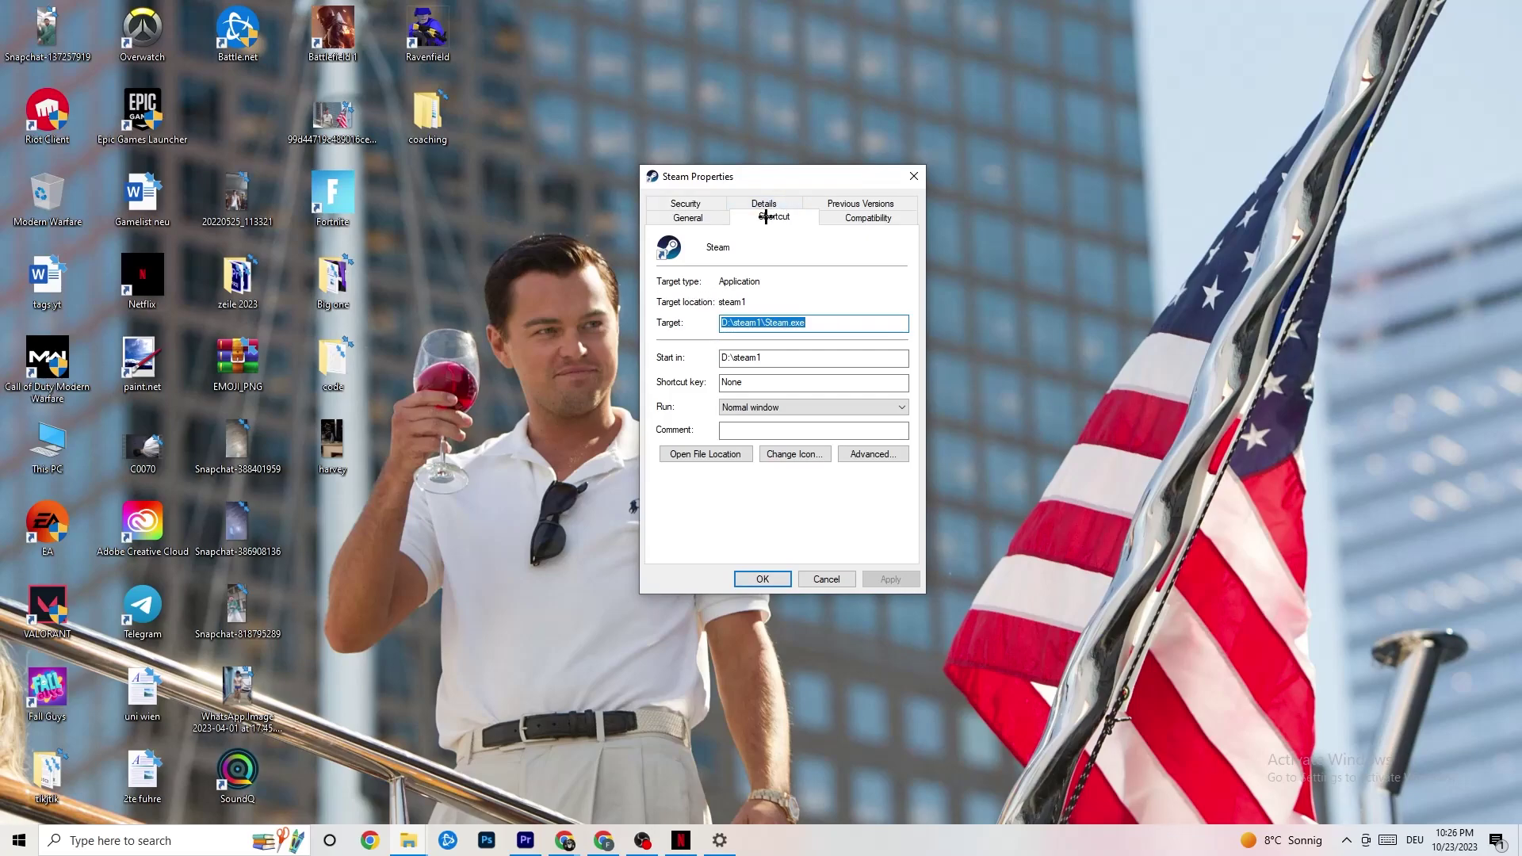
pyautogui.click(825, 216)
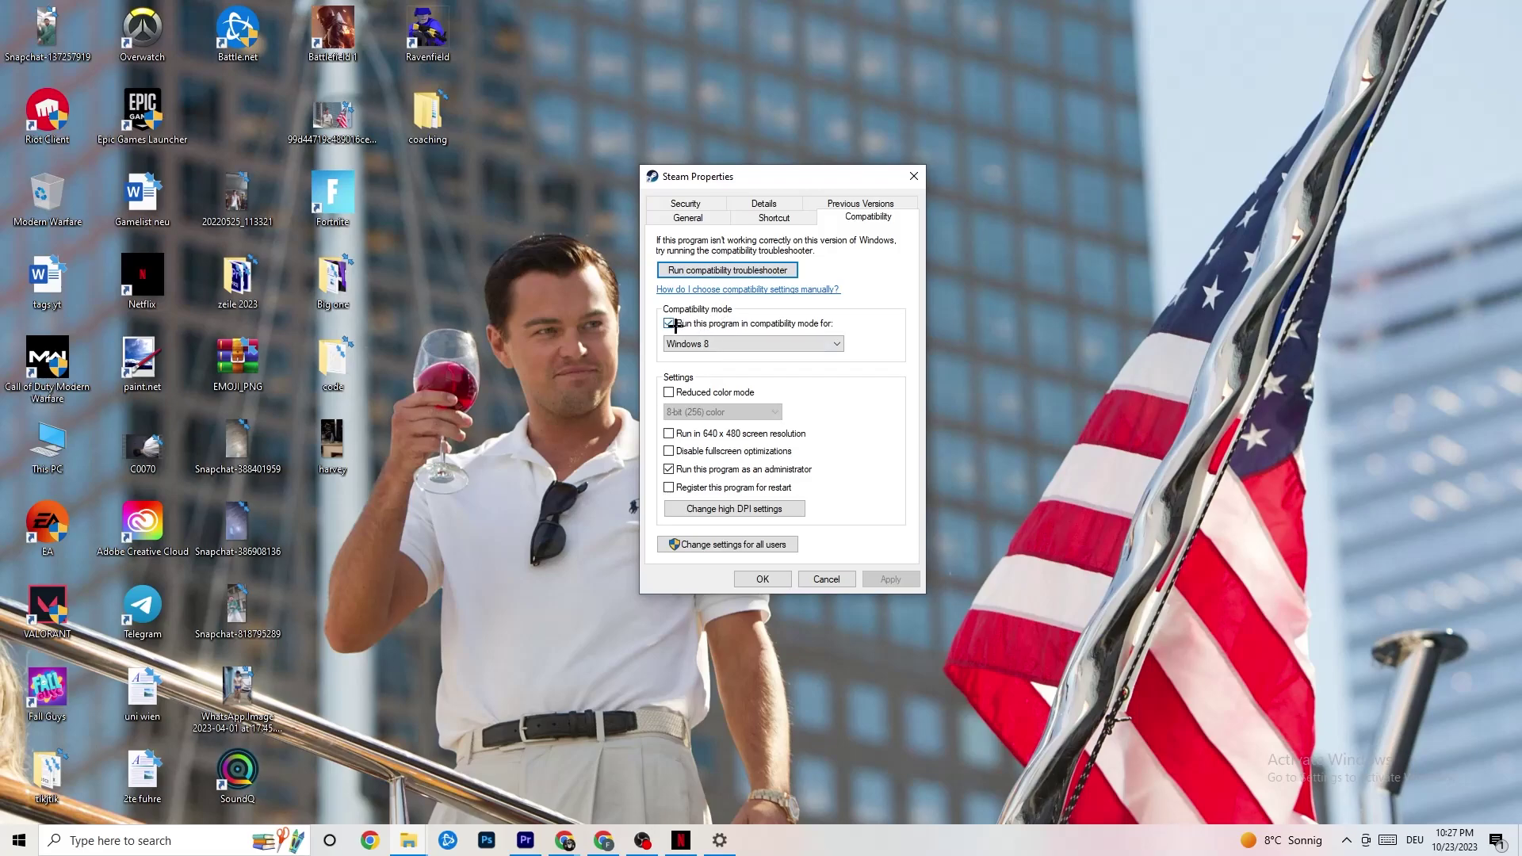
pyautogui.click(737, 343)
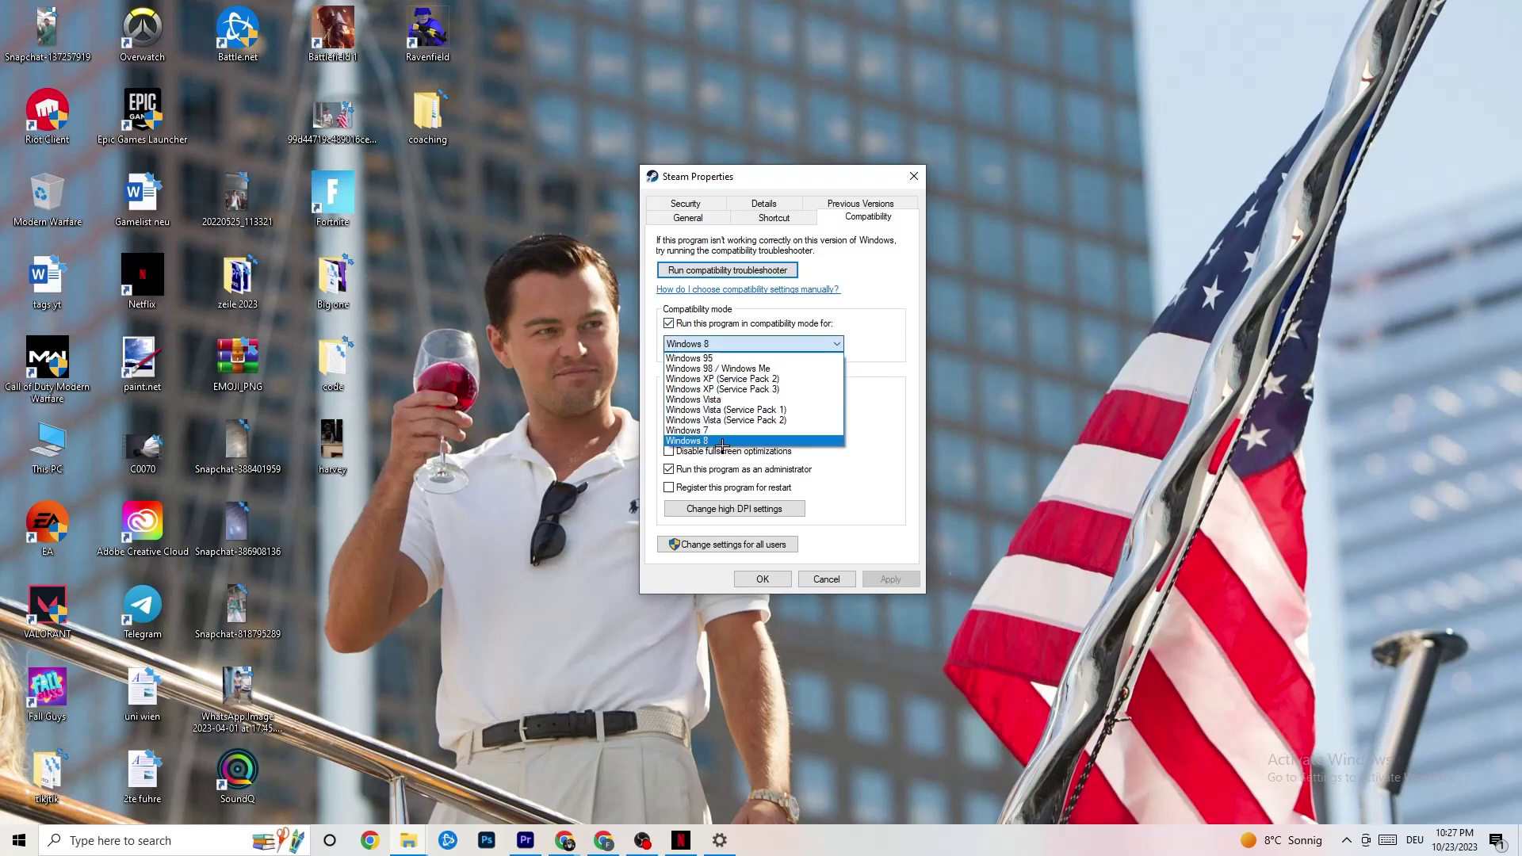
pyautogui.click(872, 361)
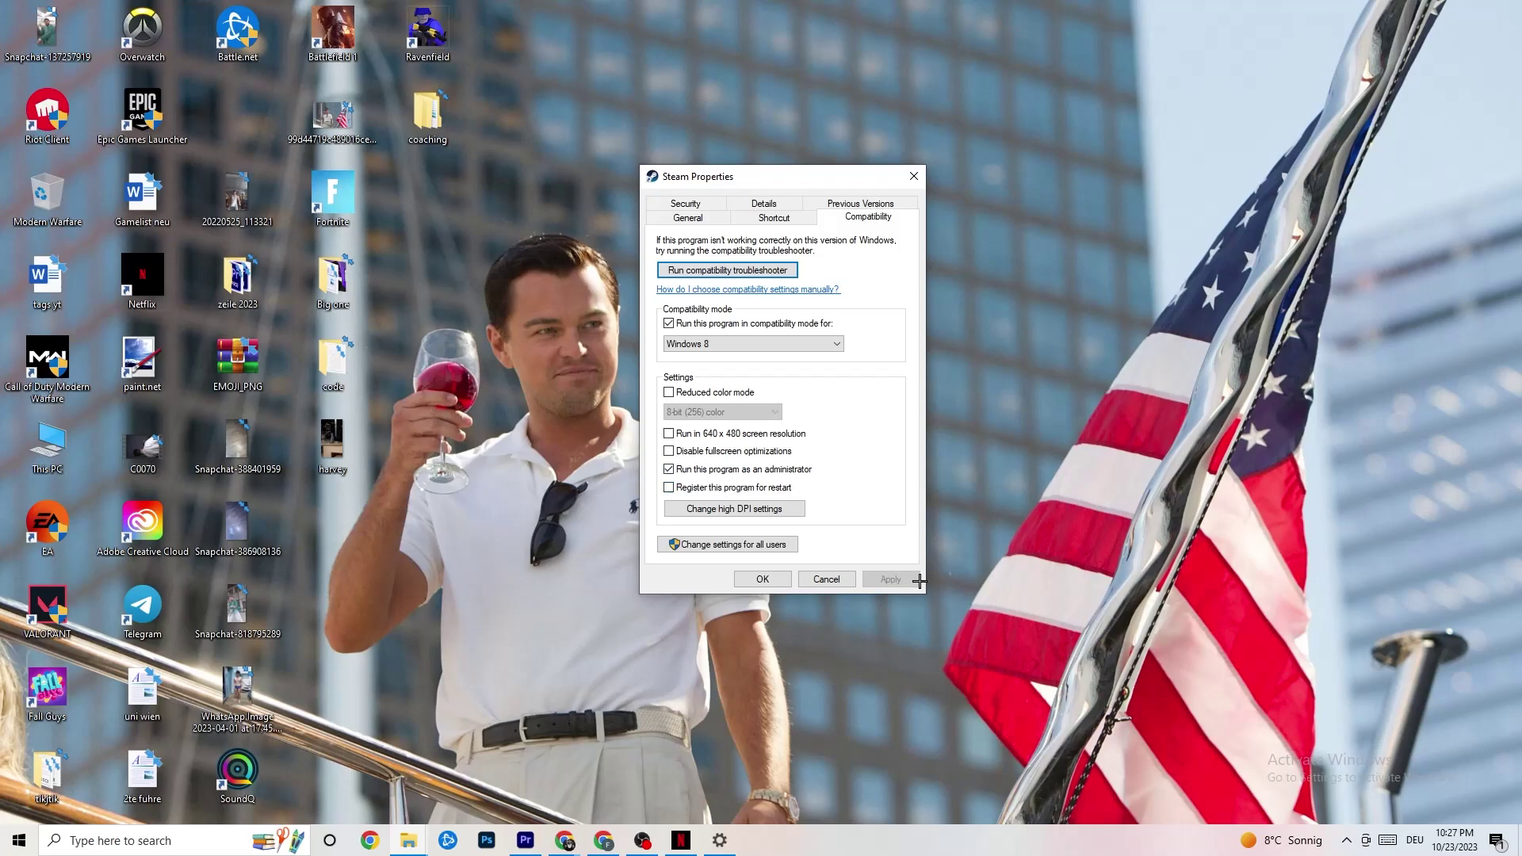
pyautogui.click(762, 579)
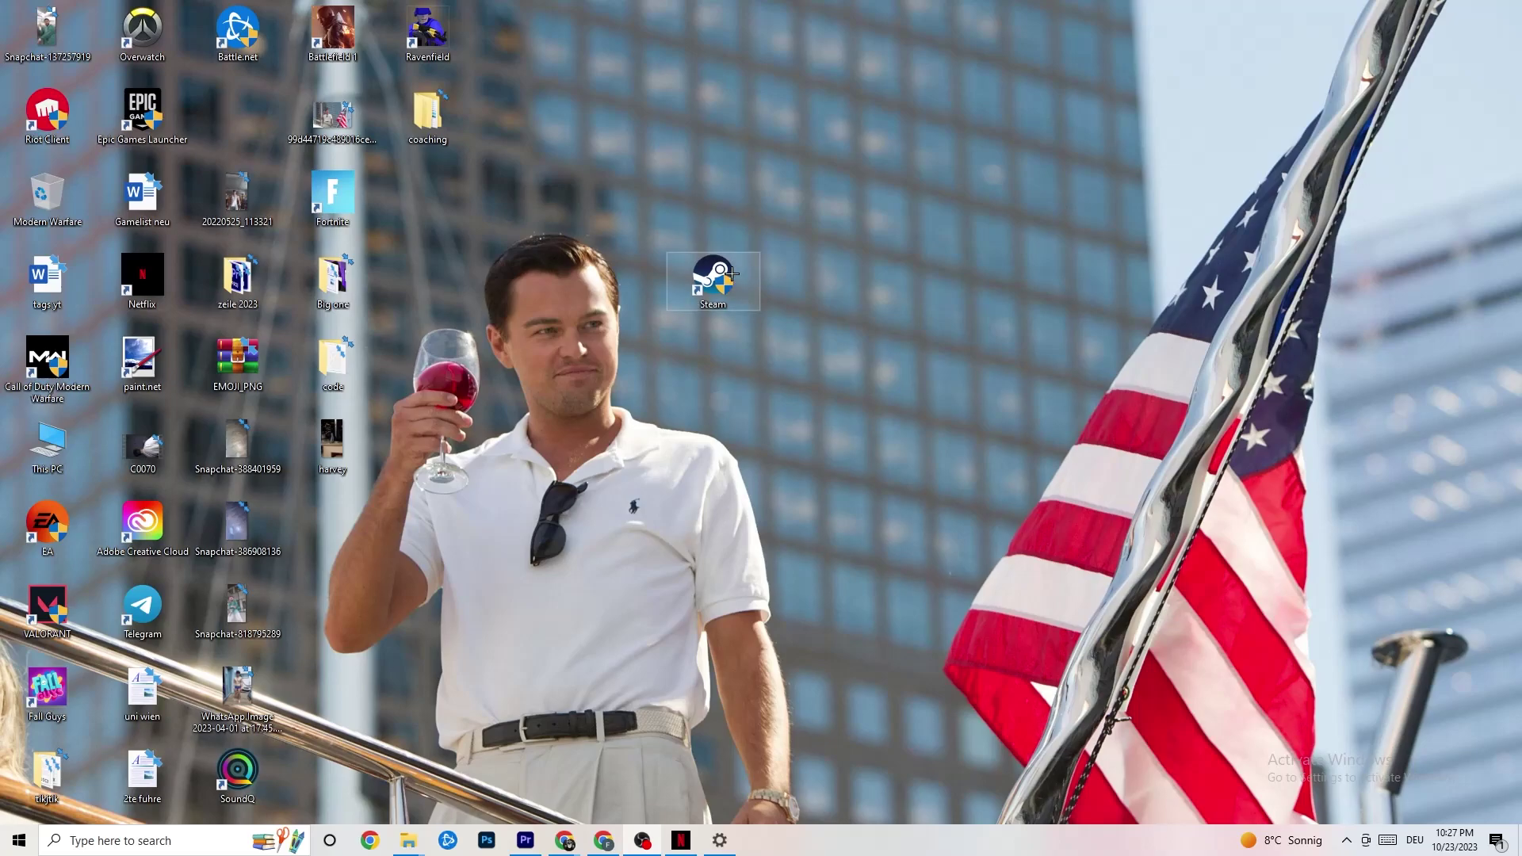
pyautogui.press('super')
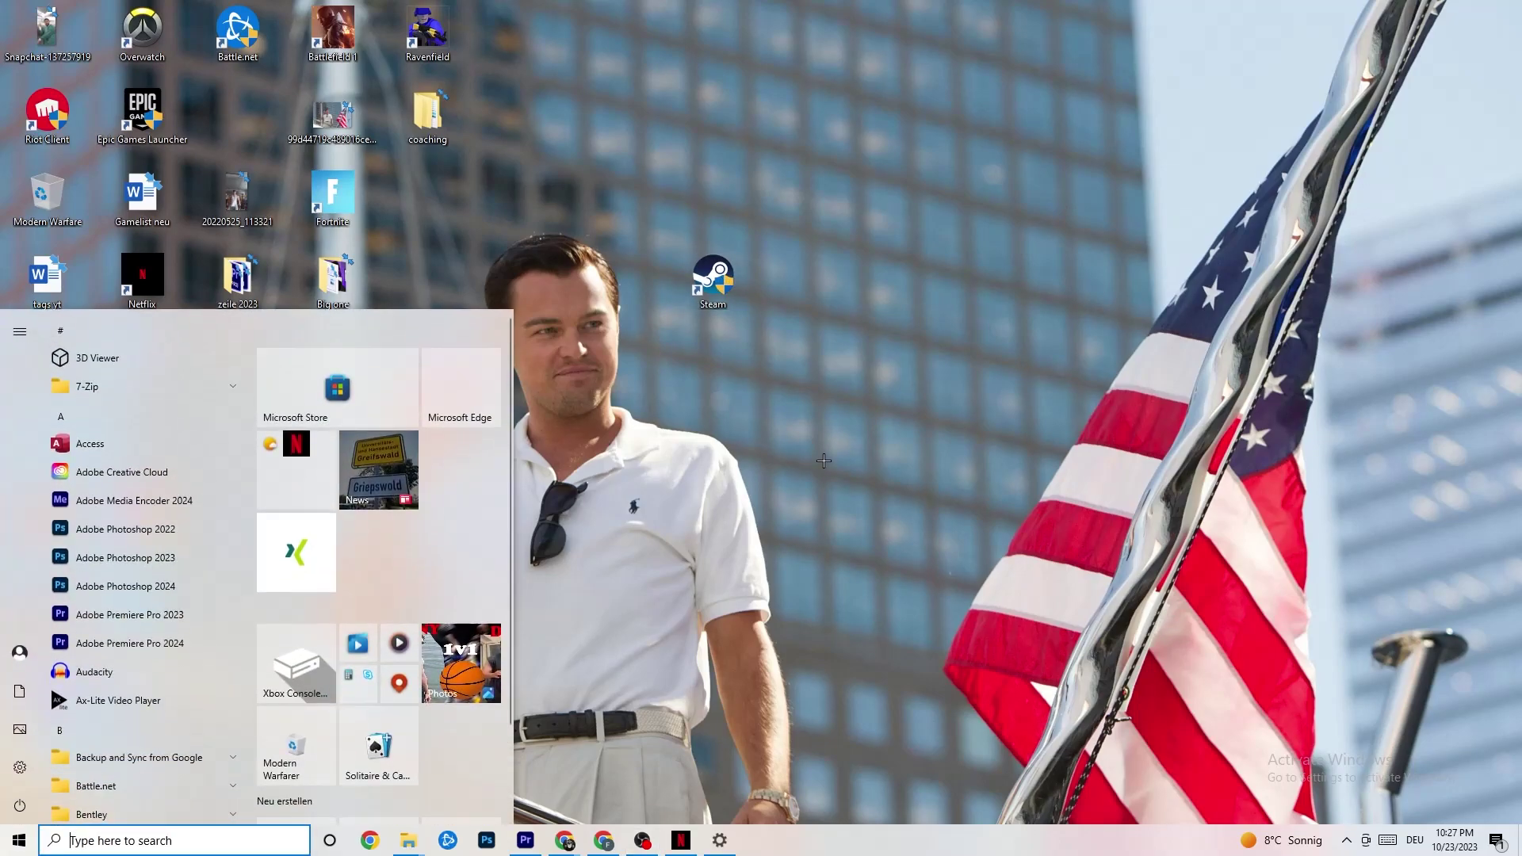
pyautogui.click(539, 762)
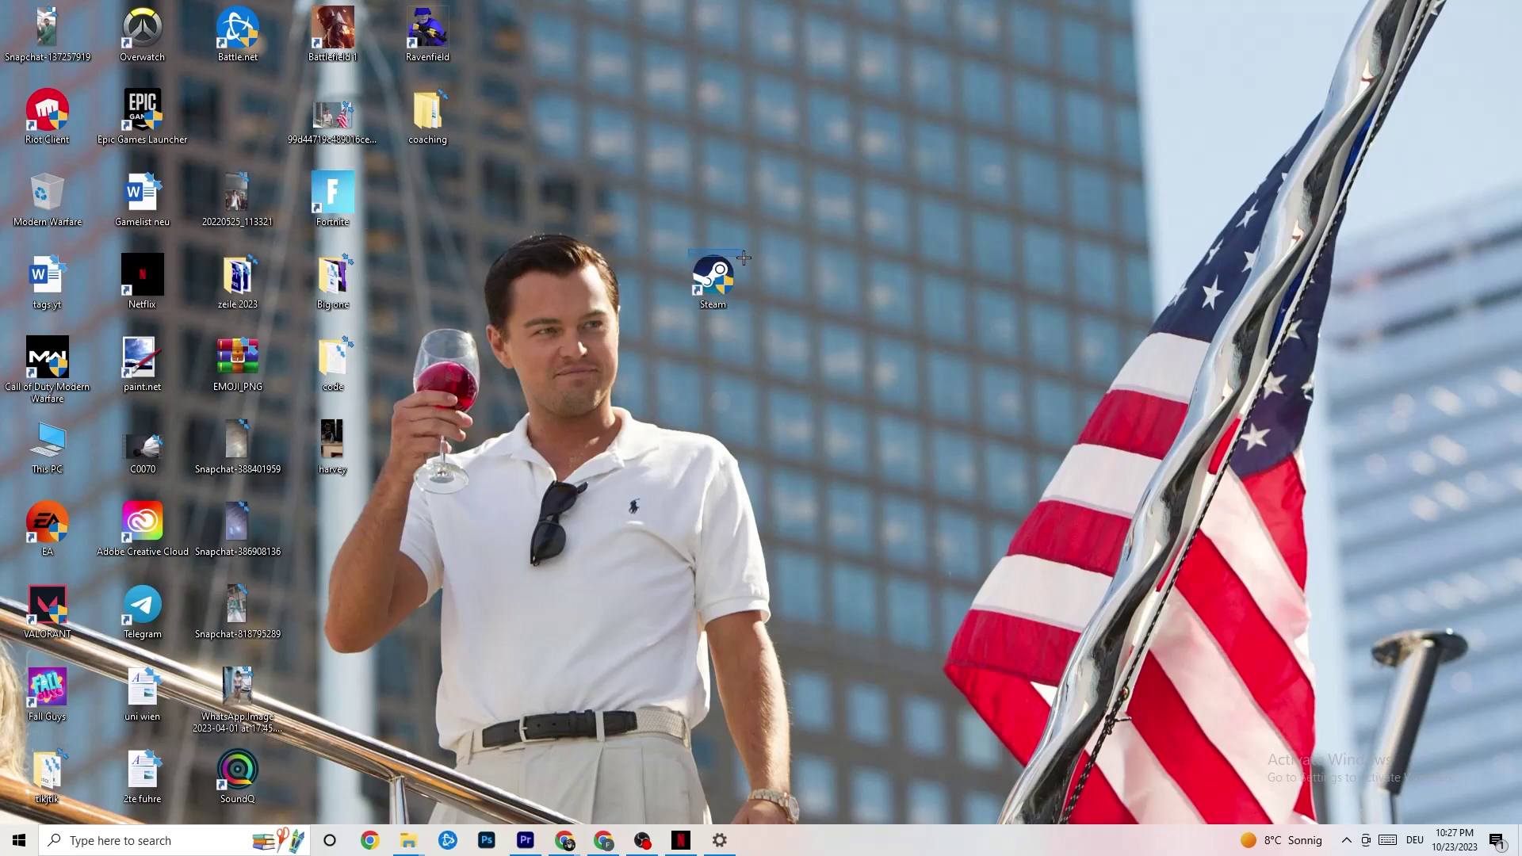
pyautogui.rightClick(698, 289)
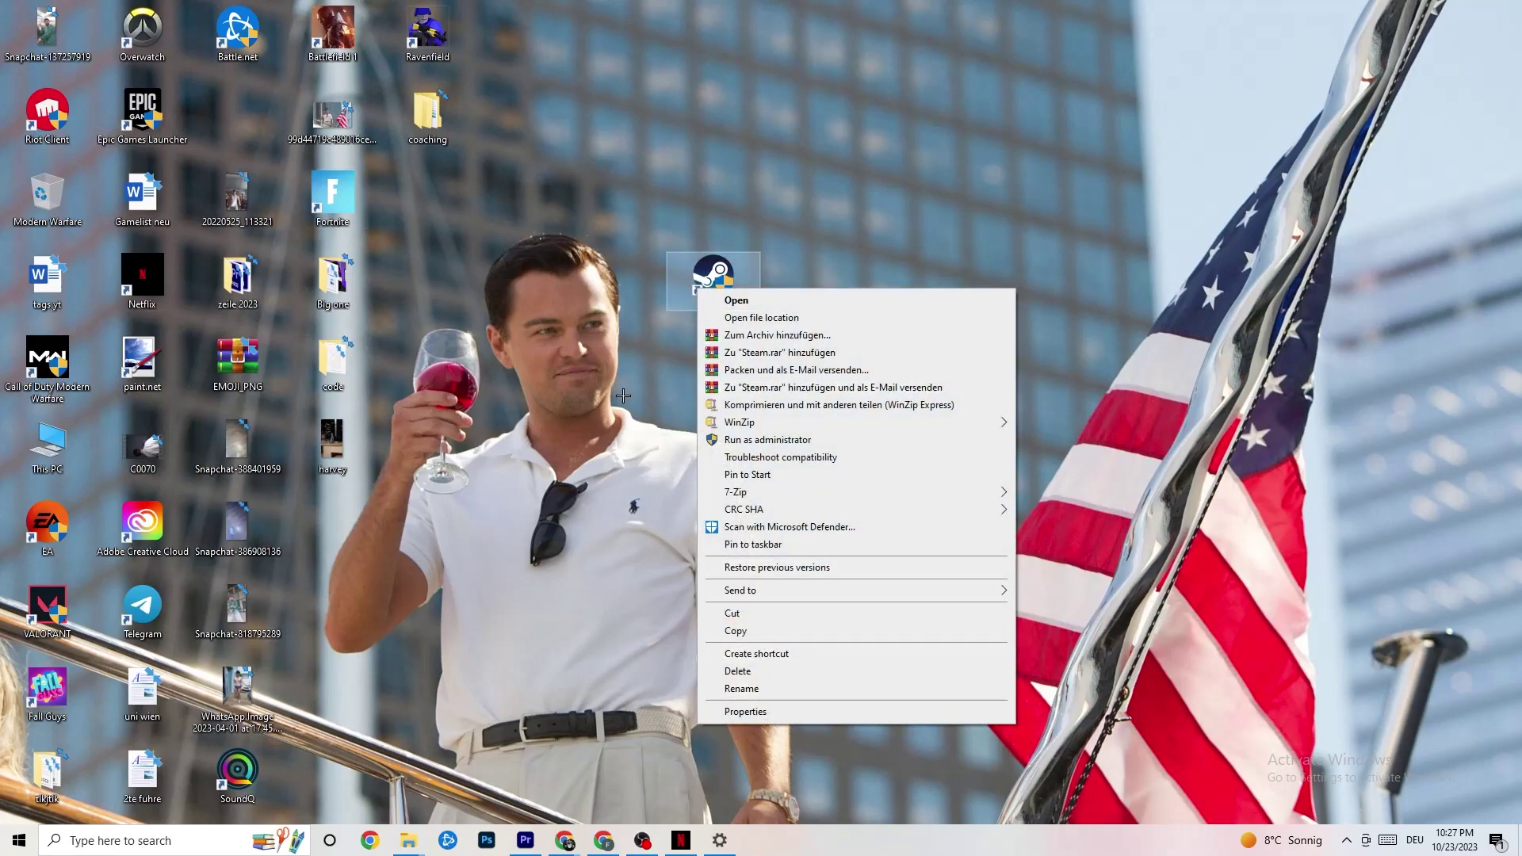
pyautogui.click(674, 458)
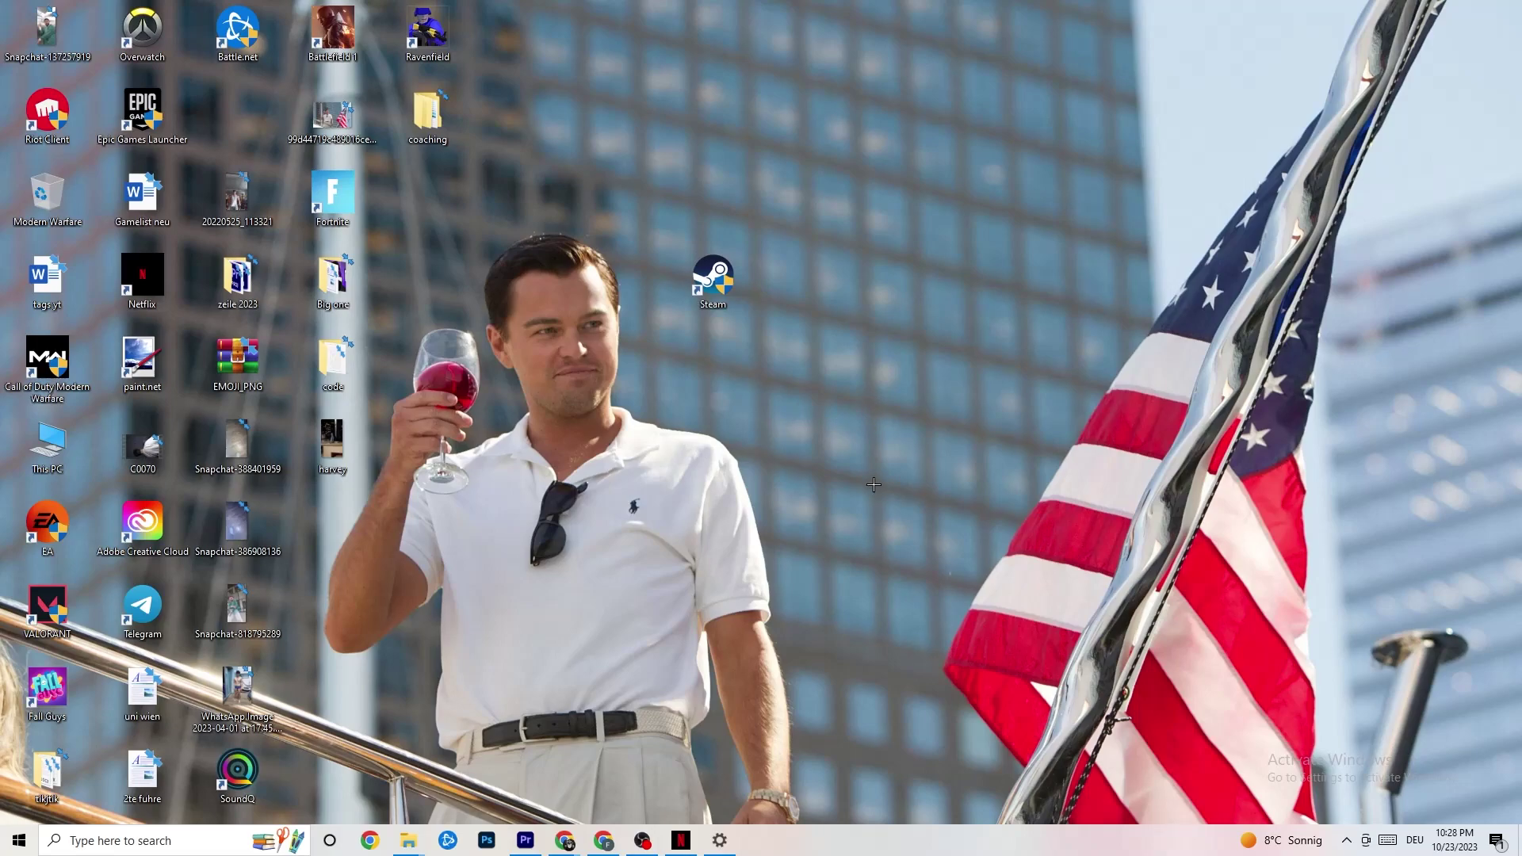
# - Launch Task Manager from the taskbar and maximize it to full screen
pyautogui.rightClick(846, 850)
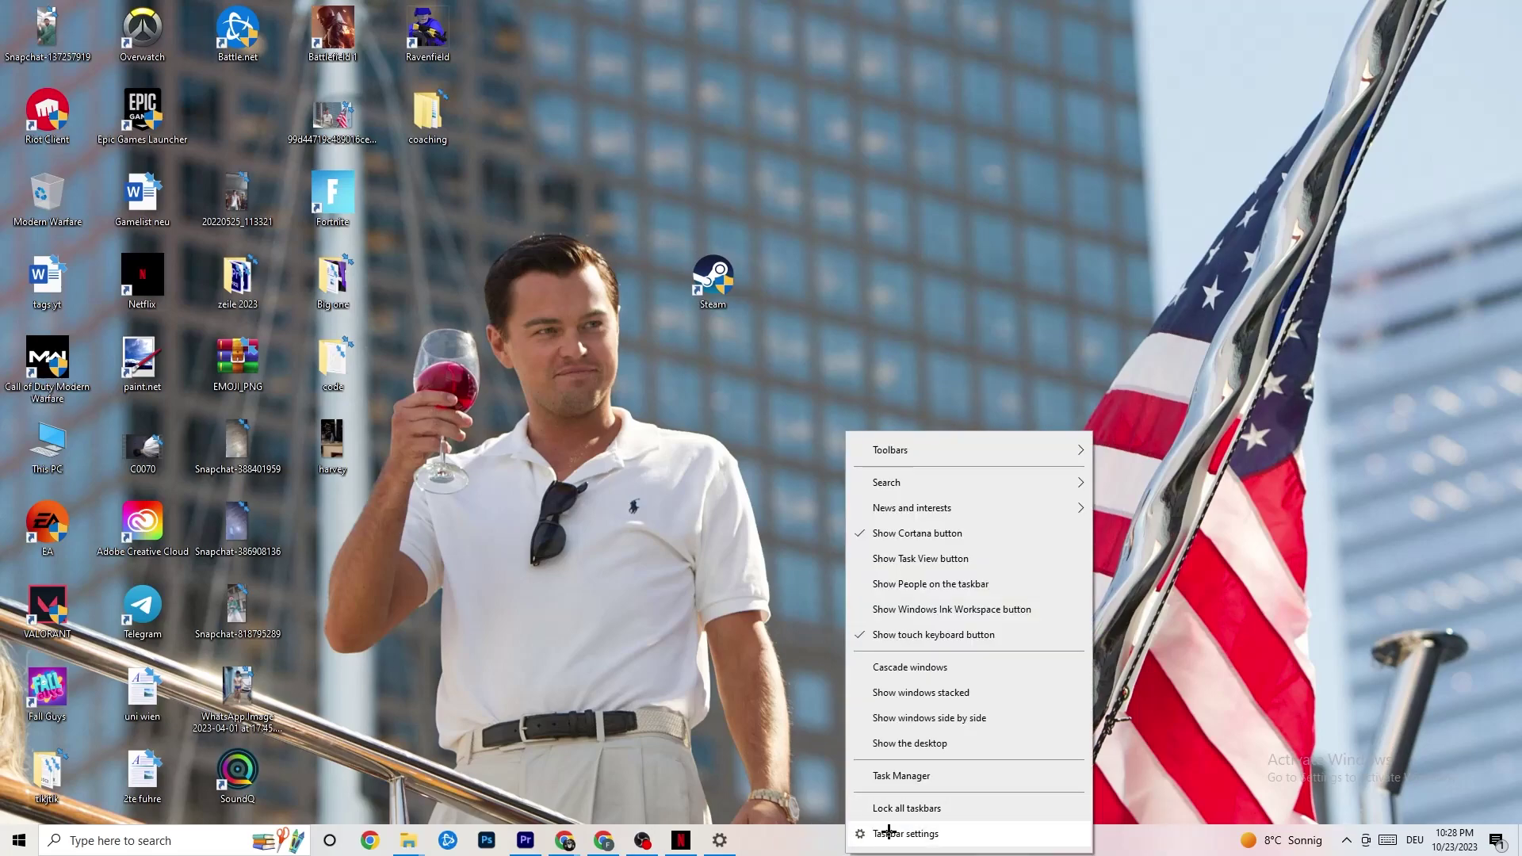
pyautogui.click(915, 776)
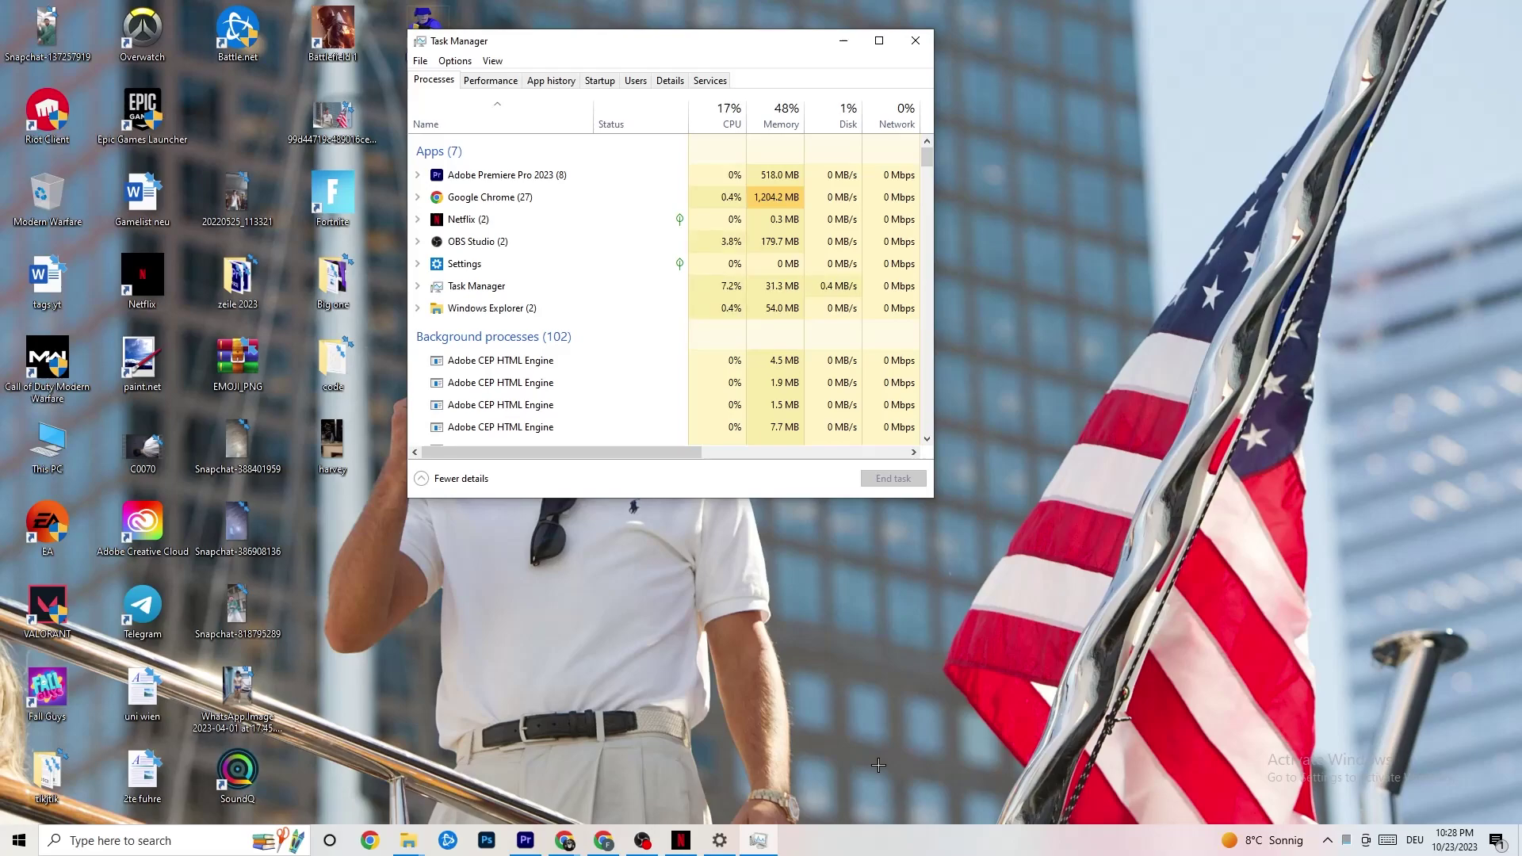
pyautogui.click(878, 40)
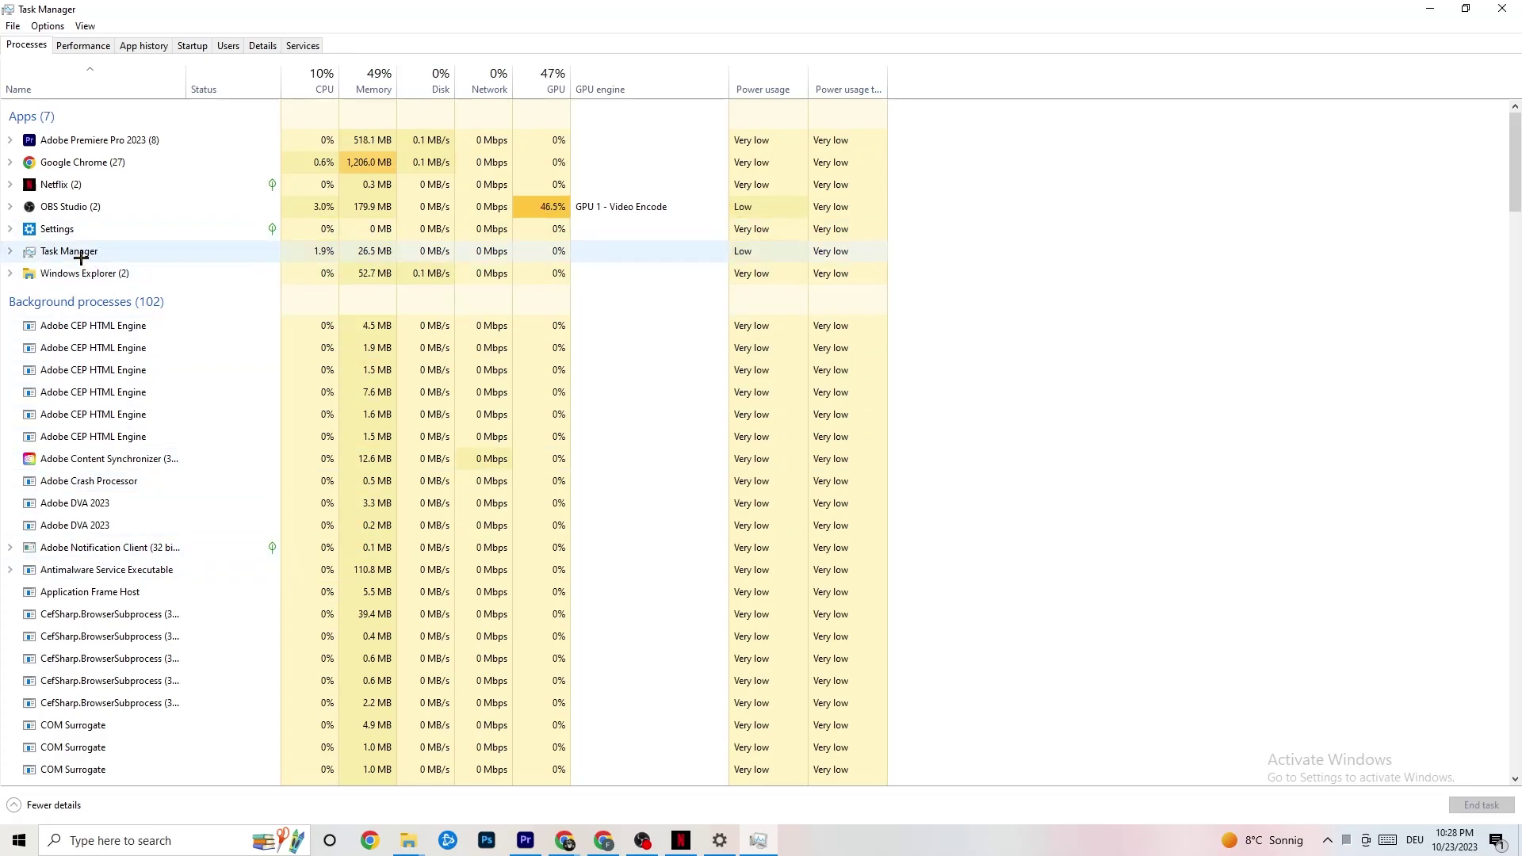
# - Switch to the Details tab and check Premiere Pro's priority levels without changing them
pyautogui.rightClick(111, 162)
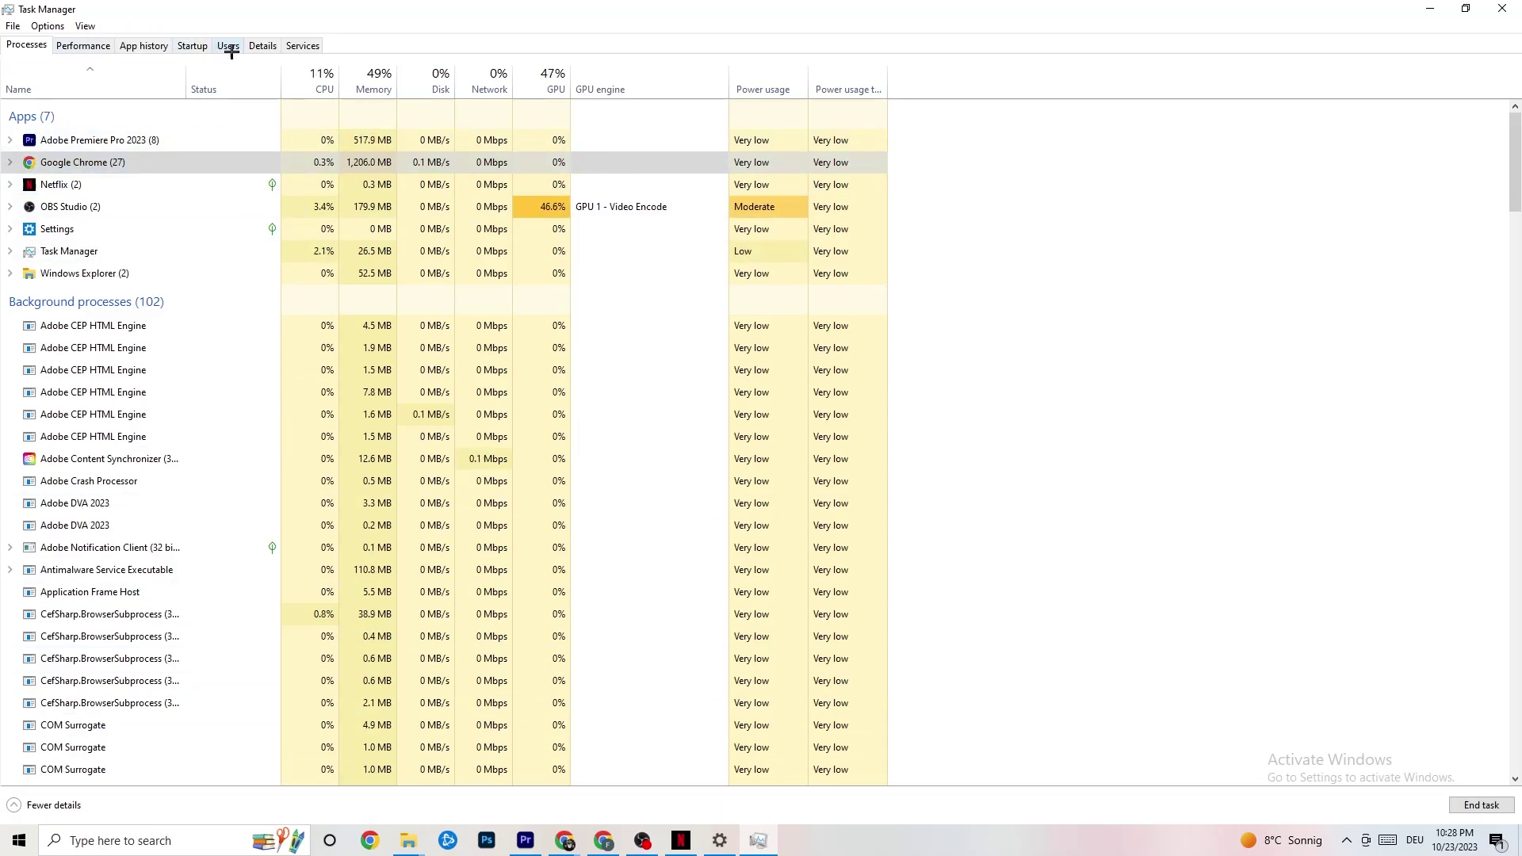
pyautogui.click(262, 45)
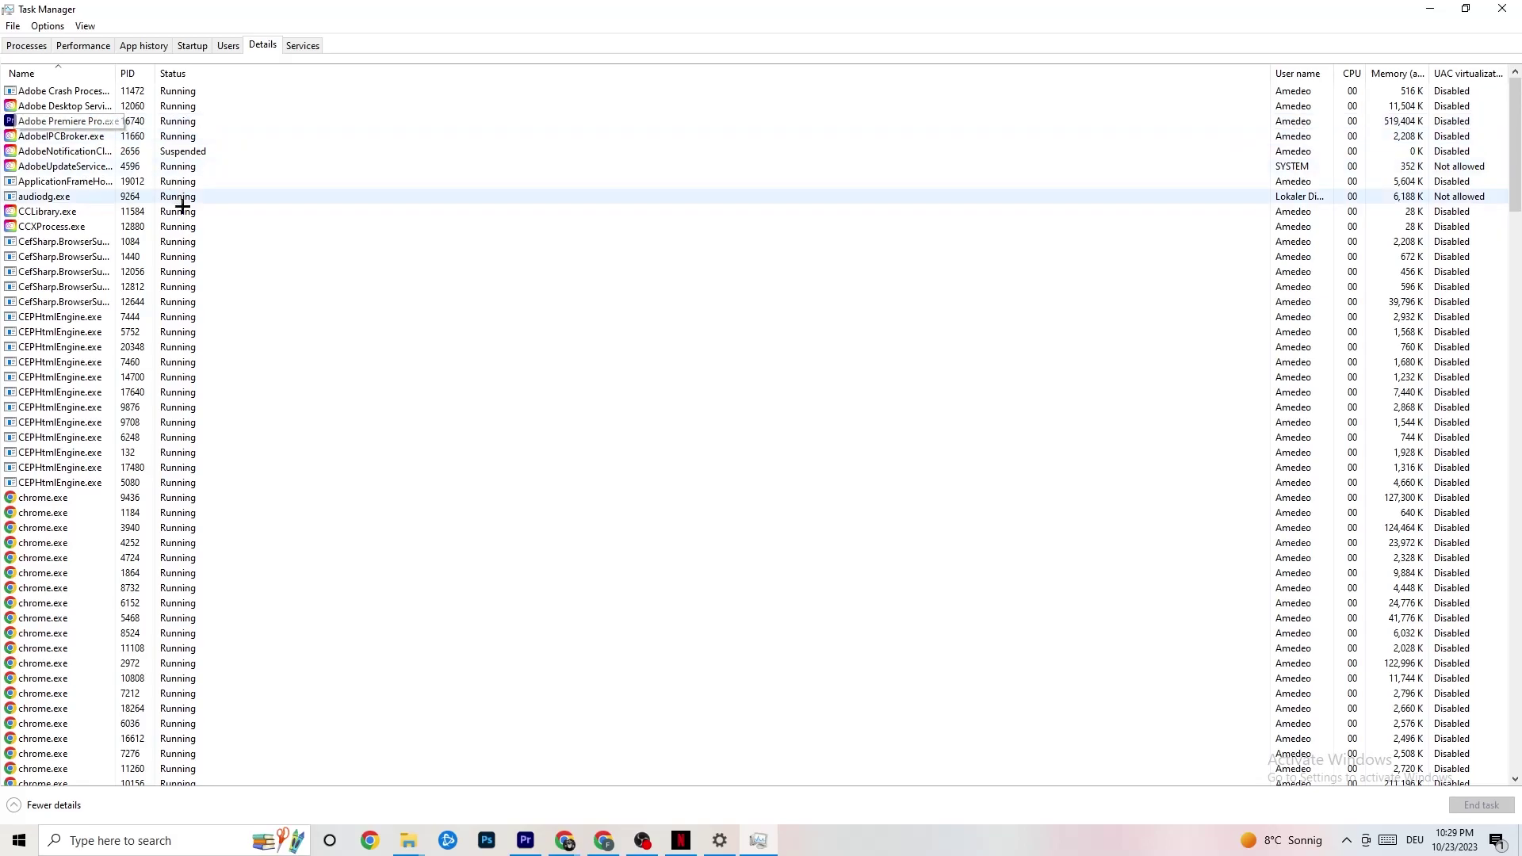
pyautogui.rightClick(83, 124)
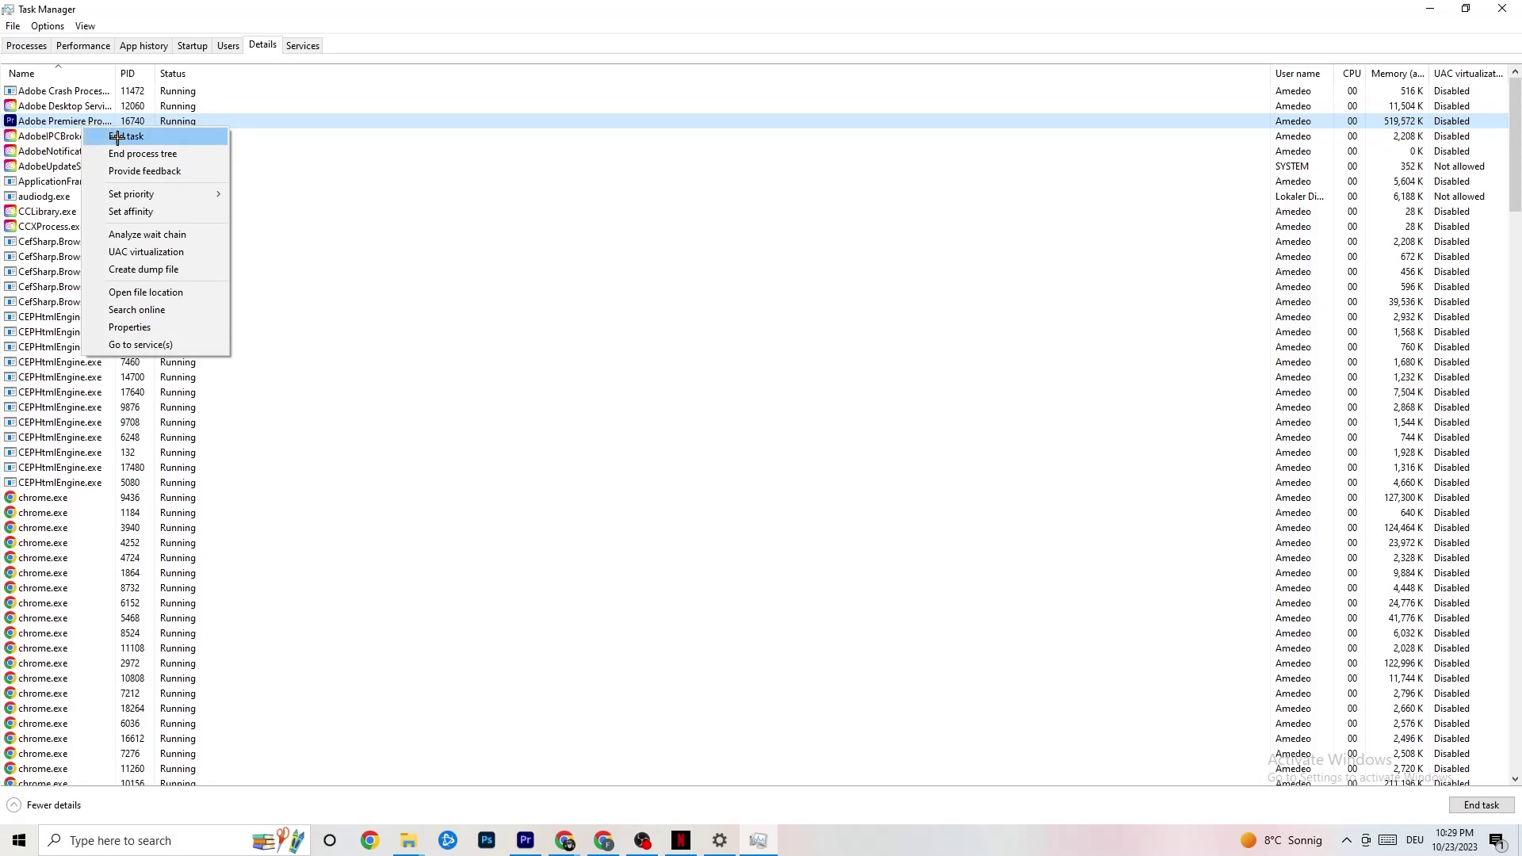
pyautogui.moveTo(144, 198)
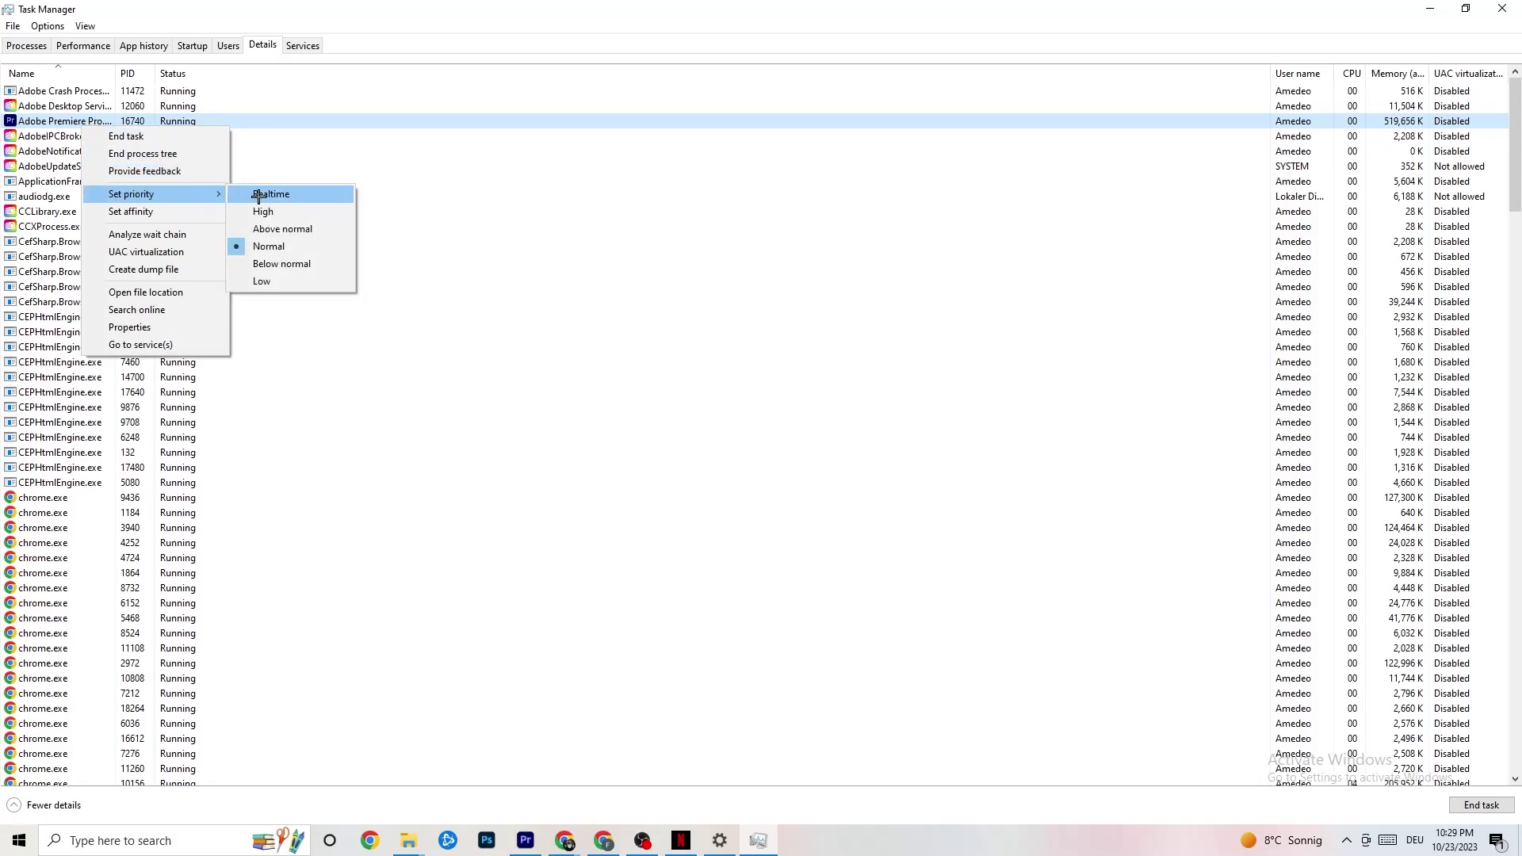
pyautogui.click(210, 190)
pyautogui.click(411, 167)
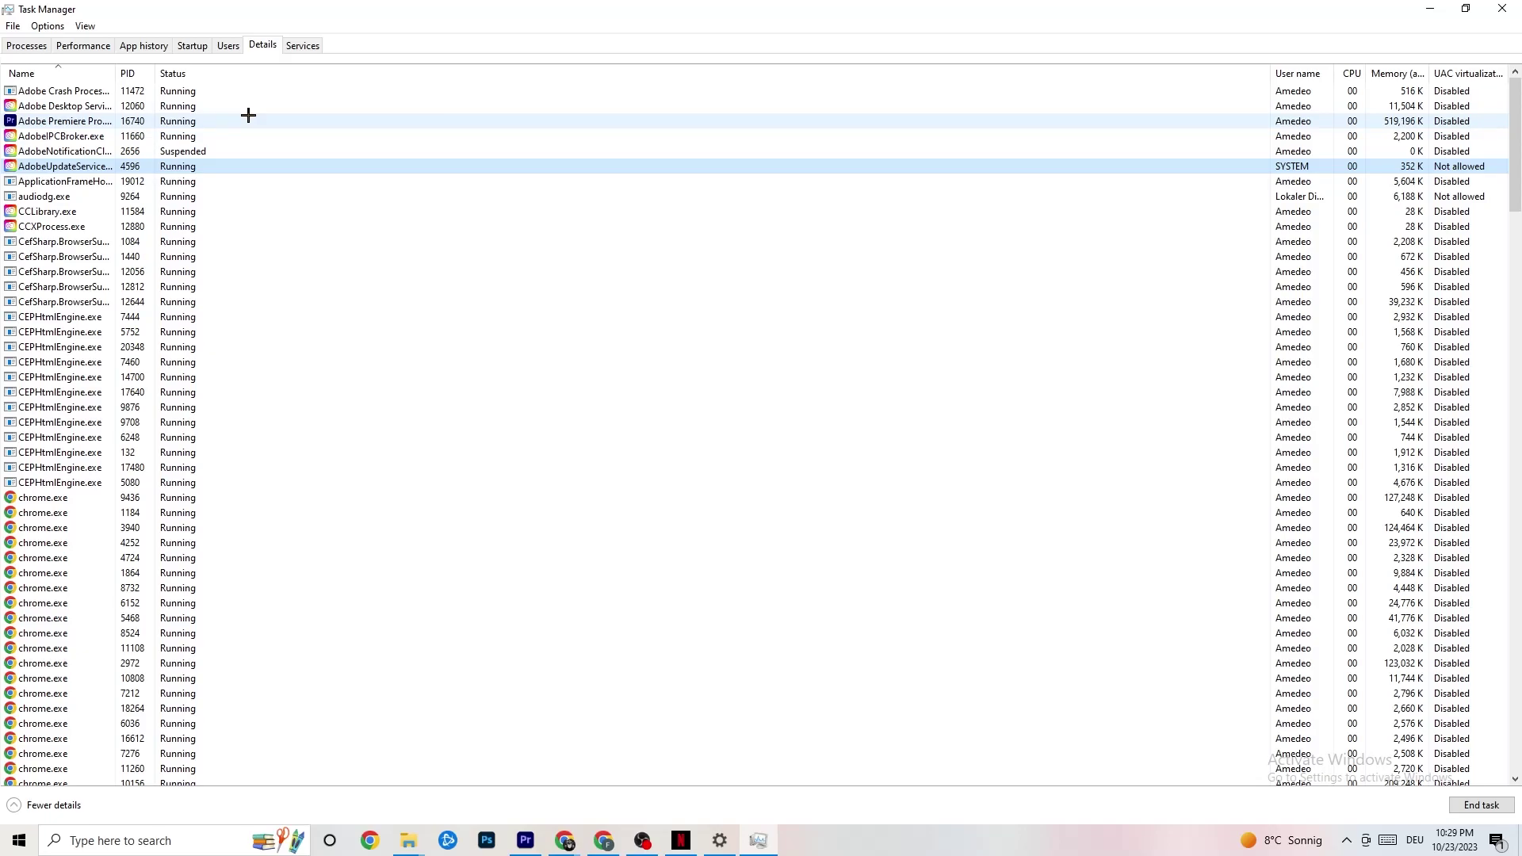
pyautogui.click(193, 45)
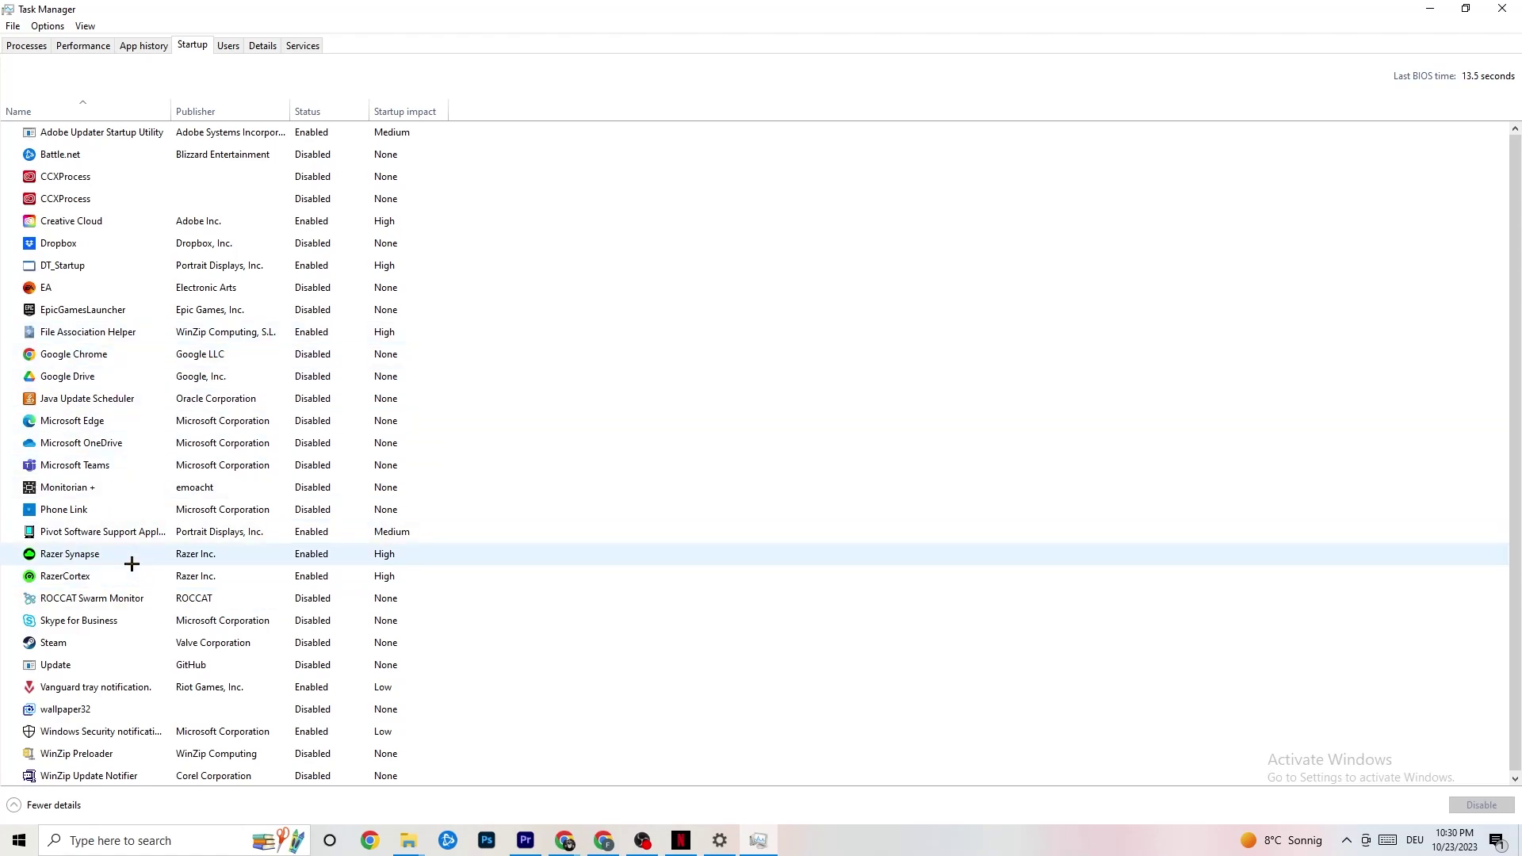
pyautogui.rightClick(308, 556)
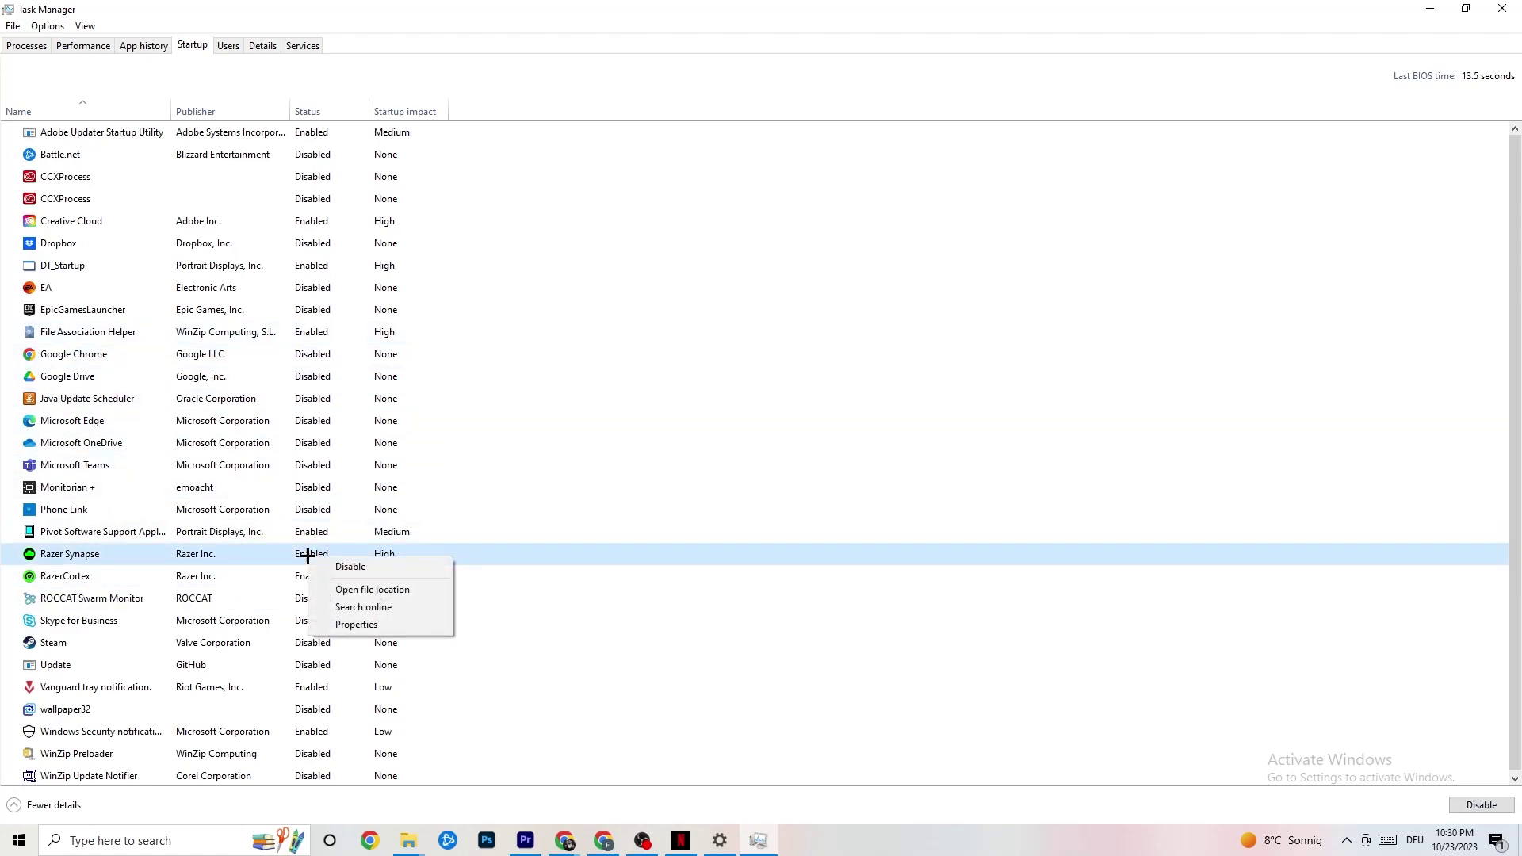
pyautogui.click(785, 80)
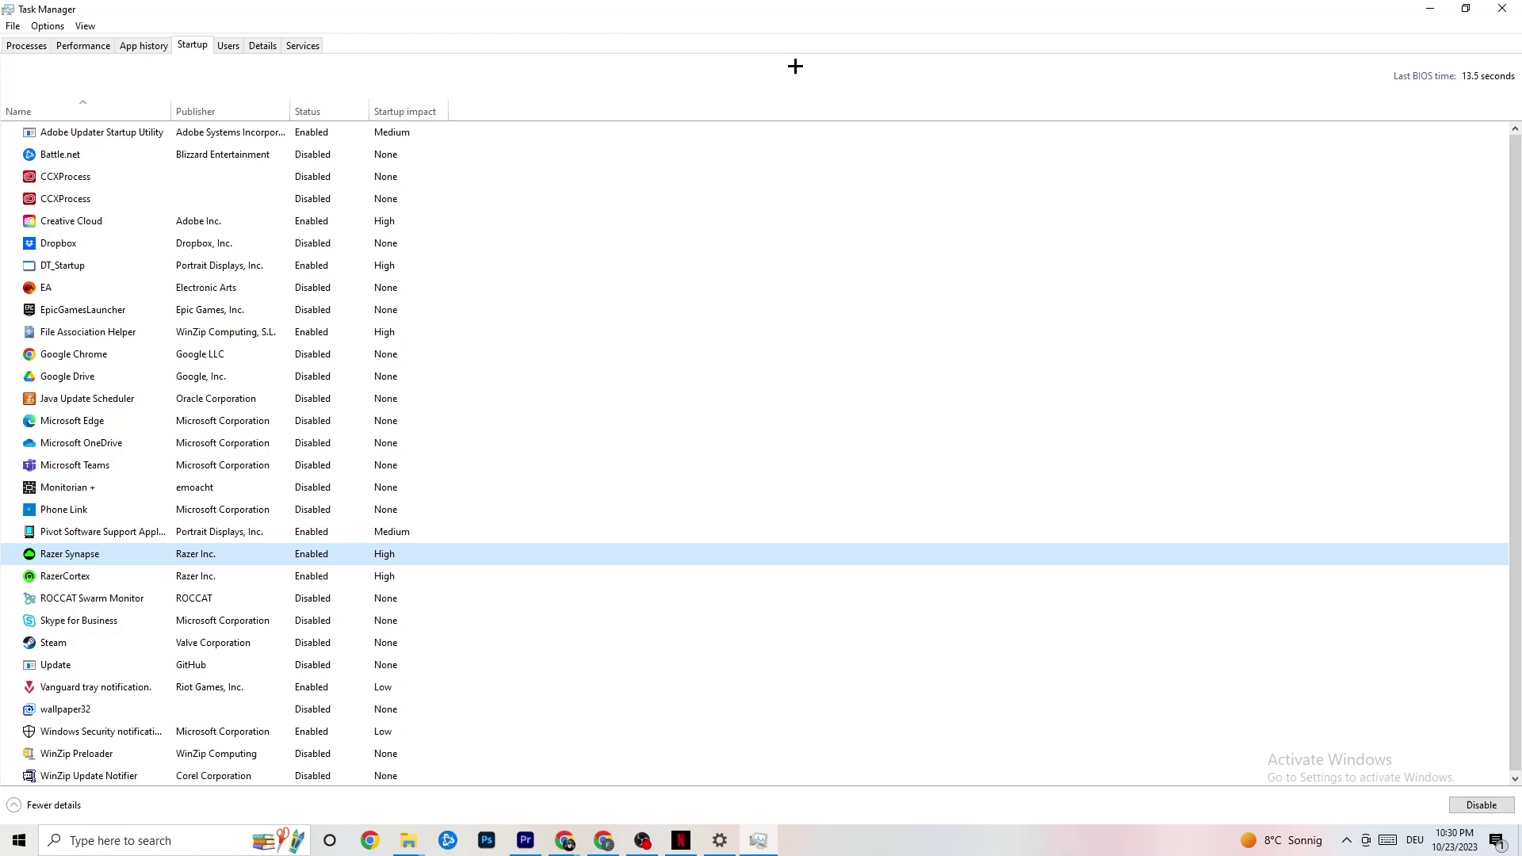
# - Close Task Manager and go to the System page in Windows Settings
pyautogui.click(1494, 6)
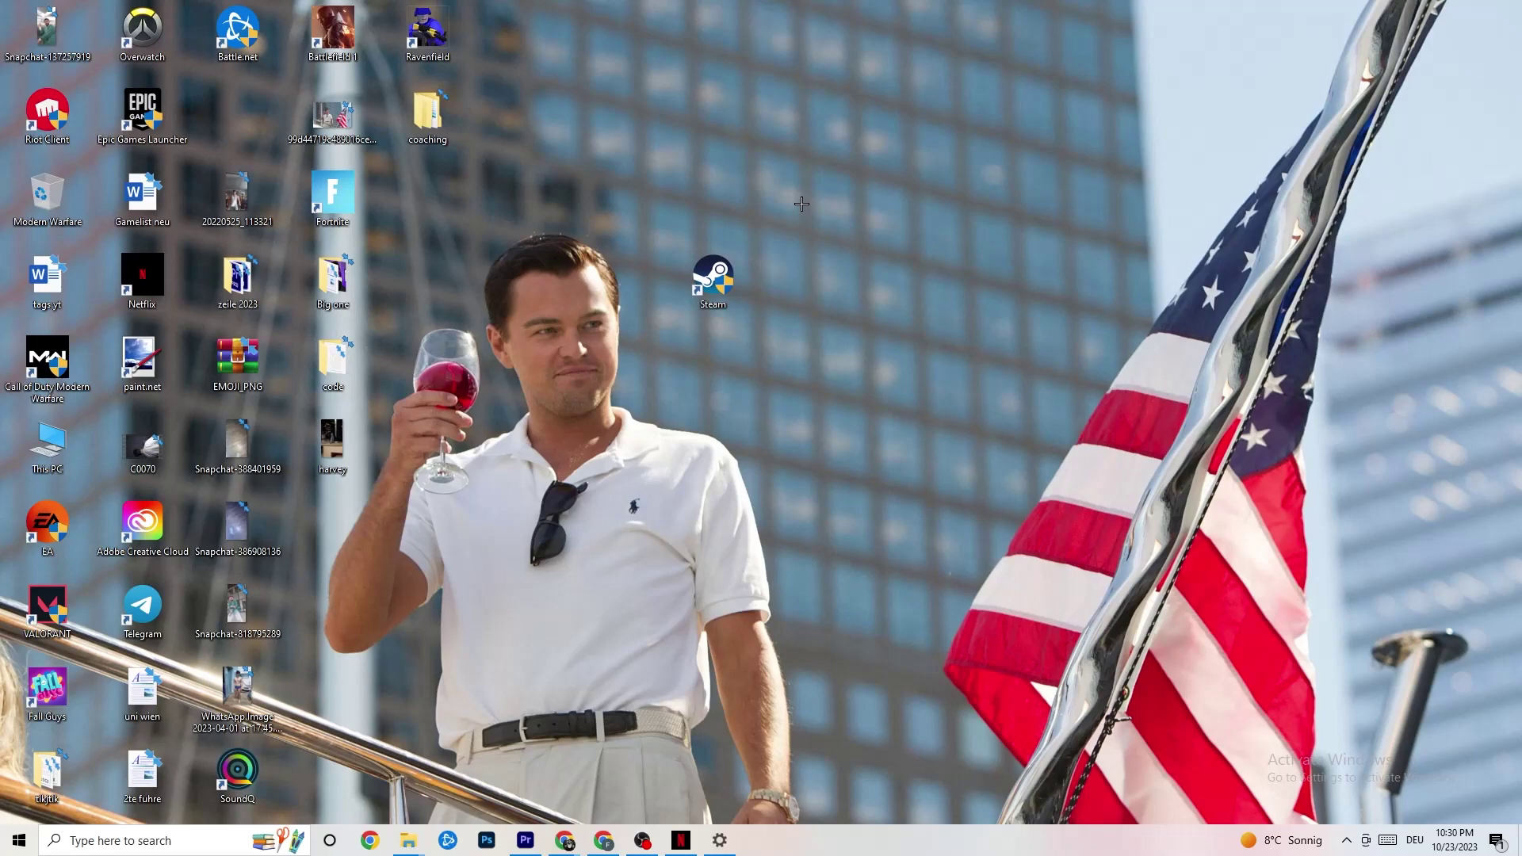
pyautogui.click(14, 844)
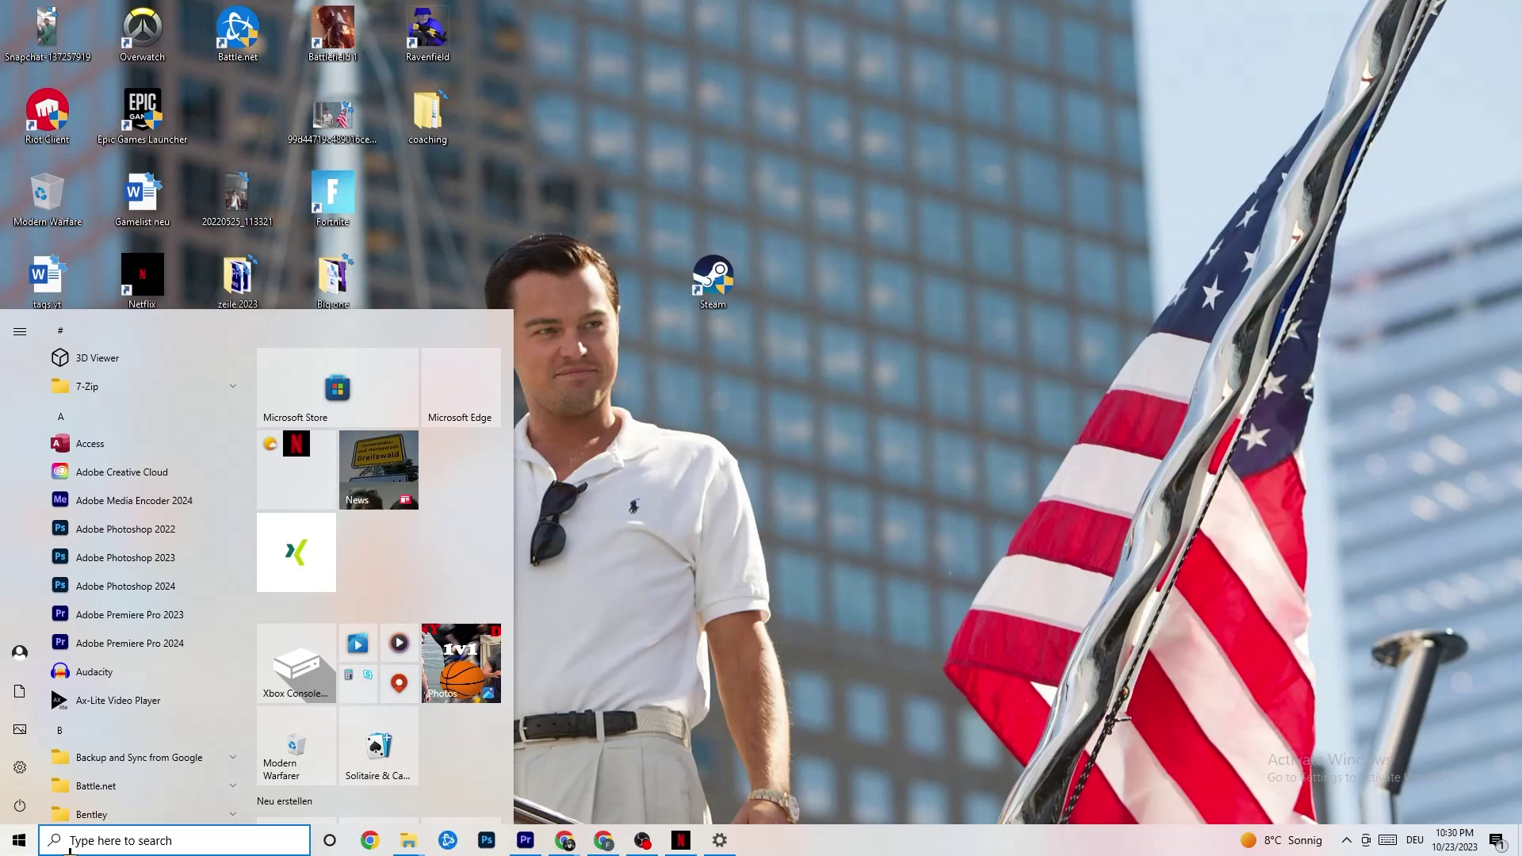
pyautogui.click(23, 768)
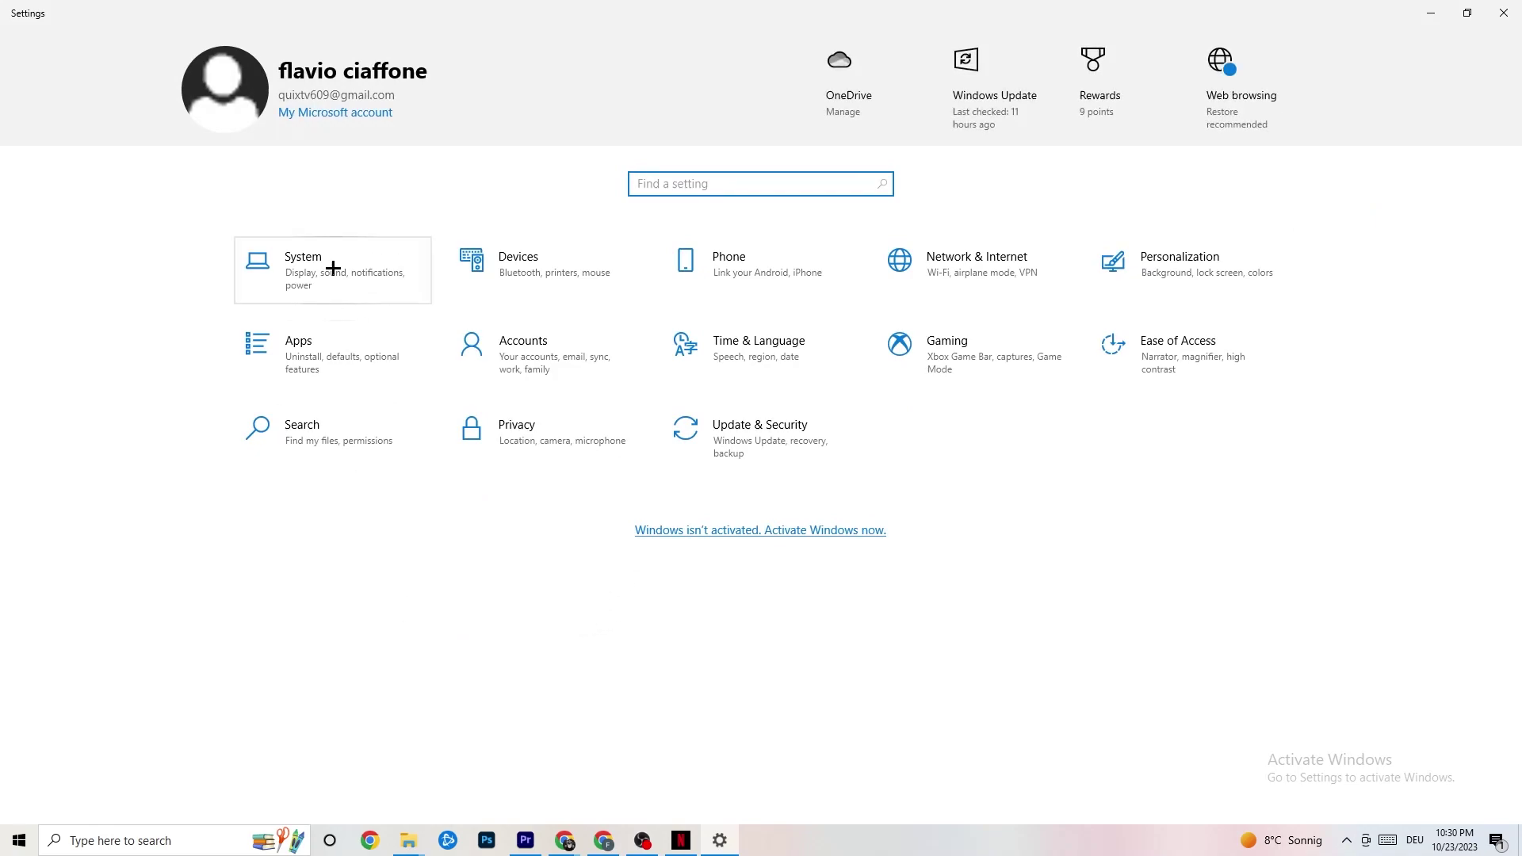
pyautogui.click(332, 268)
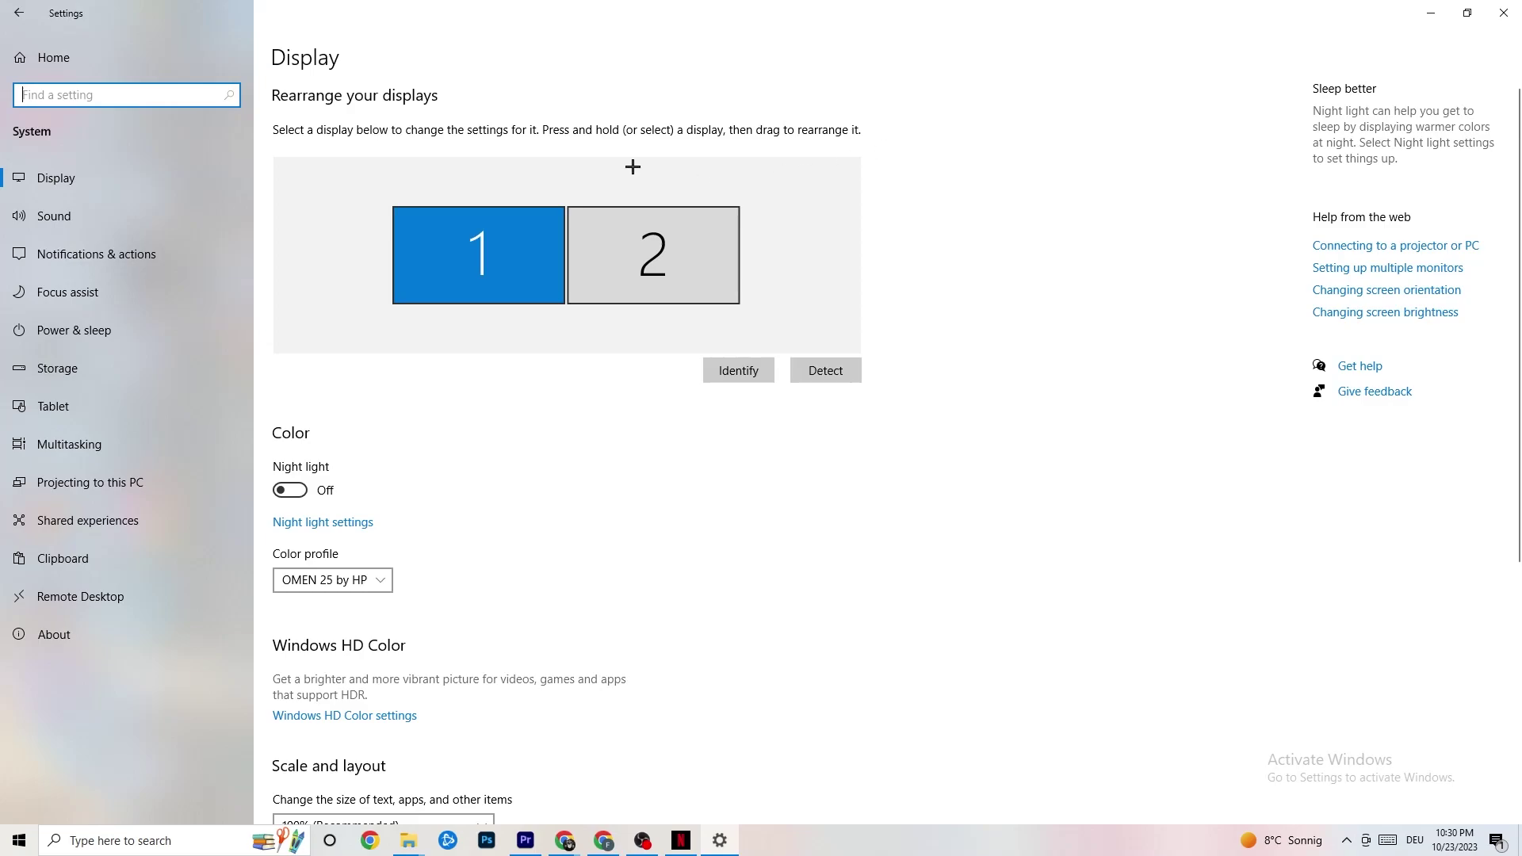
# - Leave display scaling at 100% (Recommended)
pyautogui.scroll(-5, 740, 180)
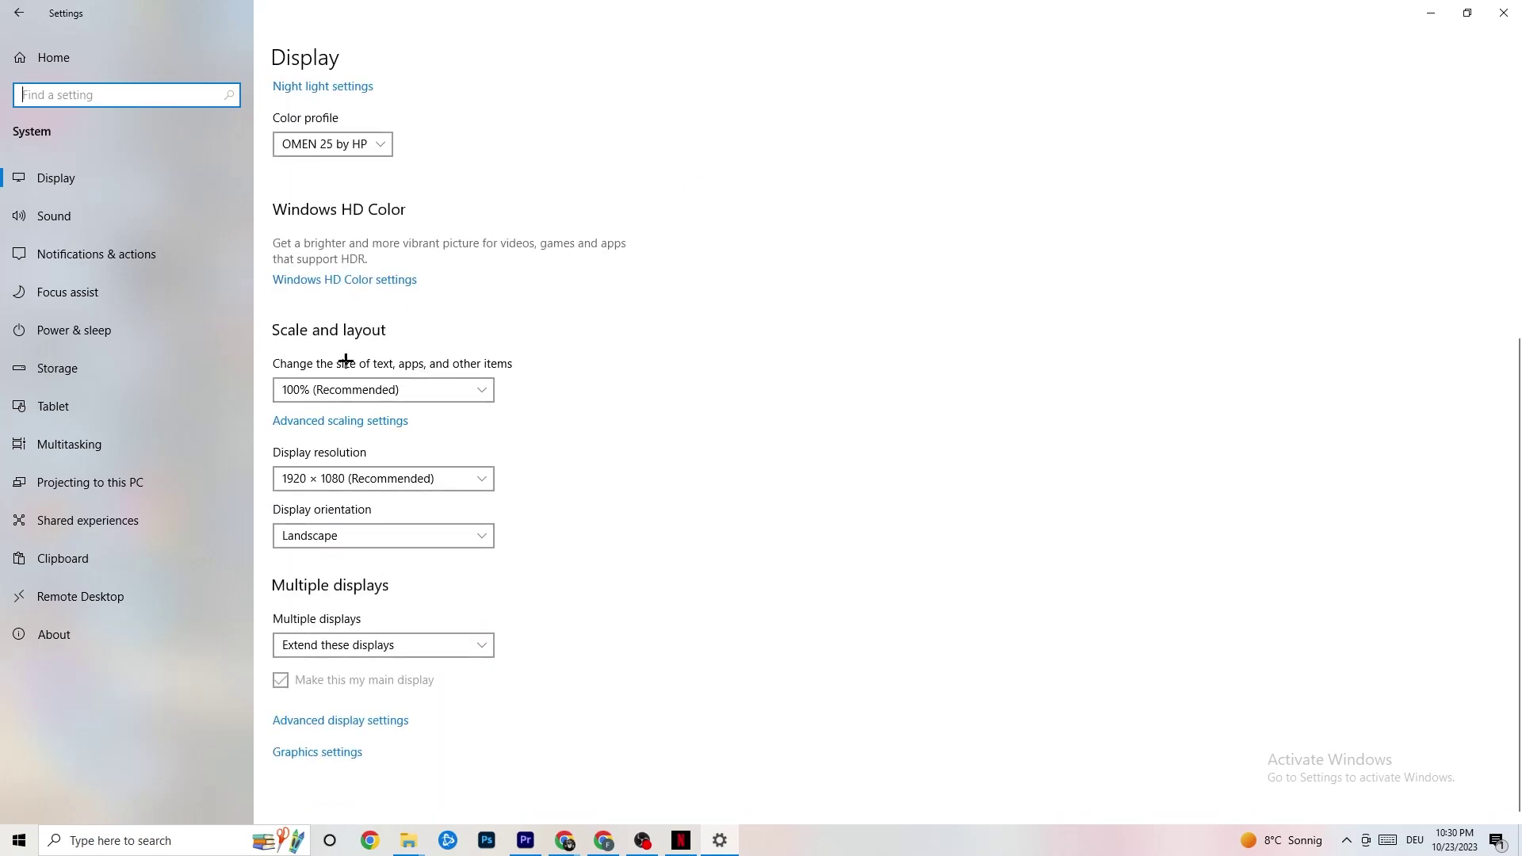
pyautogui.click(396, 389)
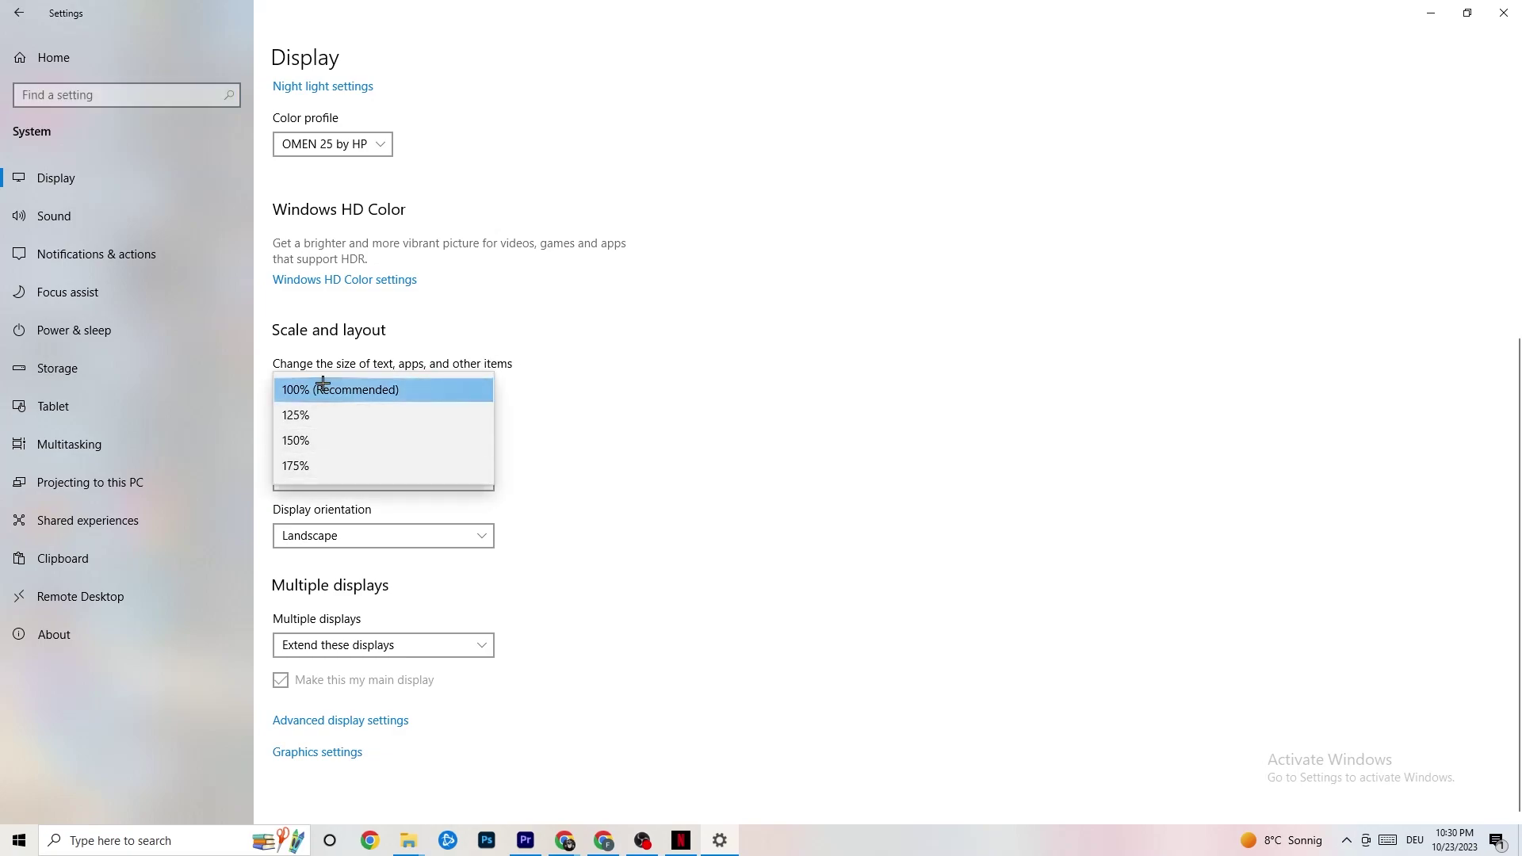
pyautogui.click(576, 305)
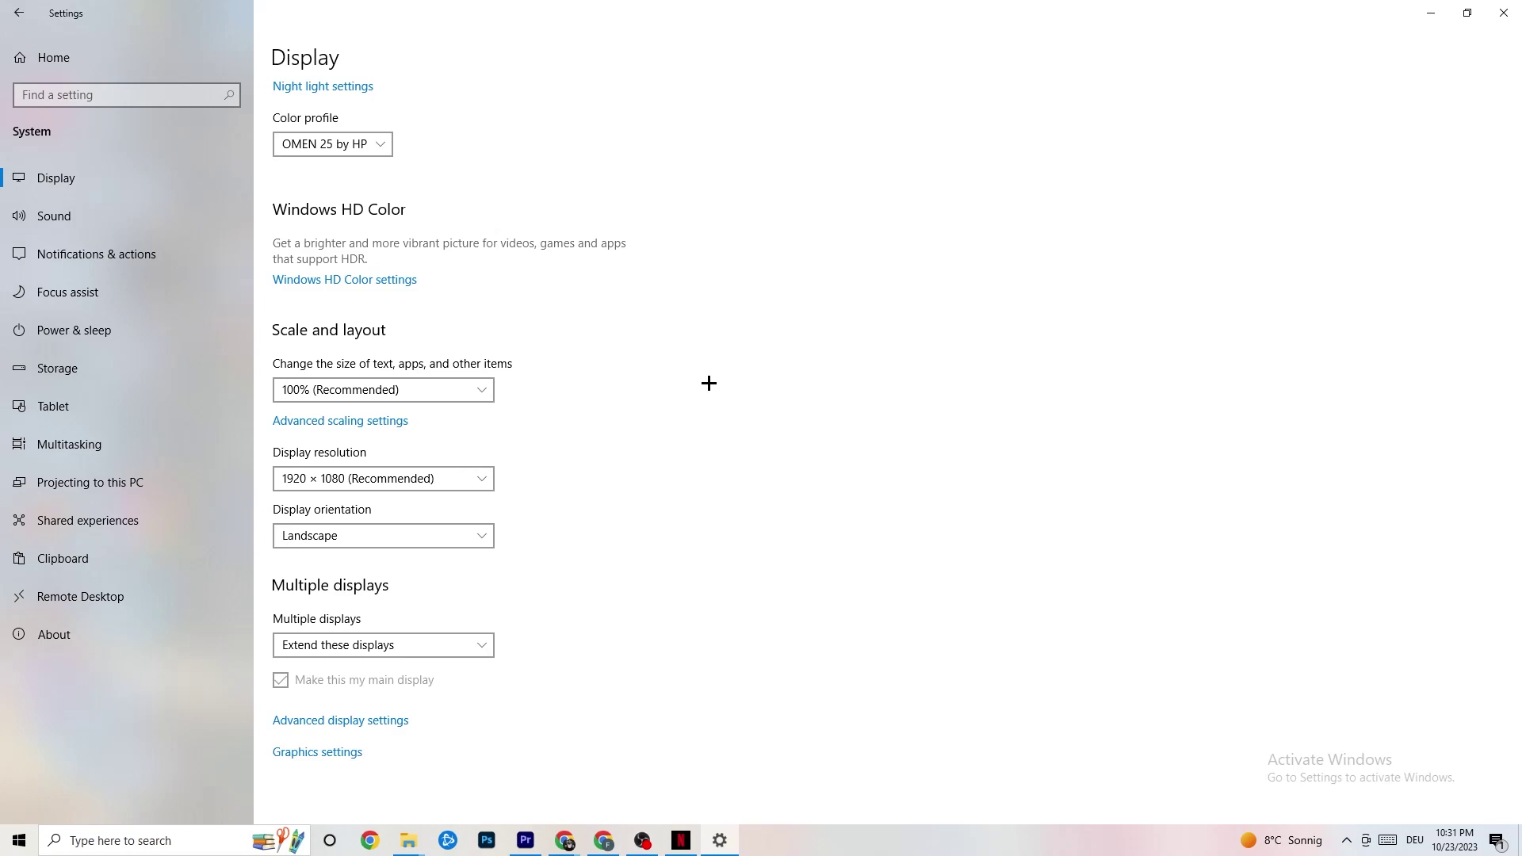
# - Review the power plans in Power Options, leaving Balanced, then move to the Storage page
pyautogui.click(96, 326)
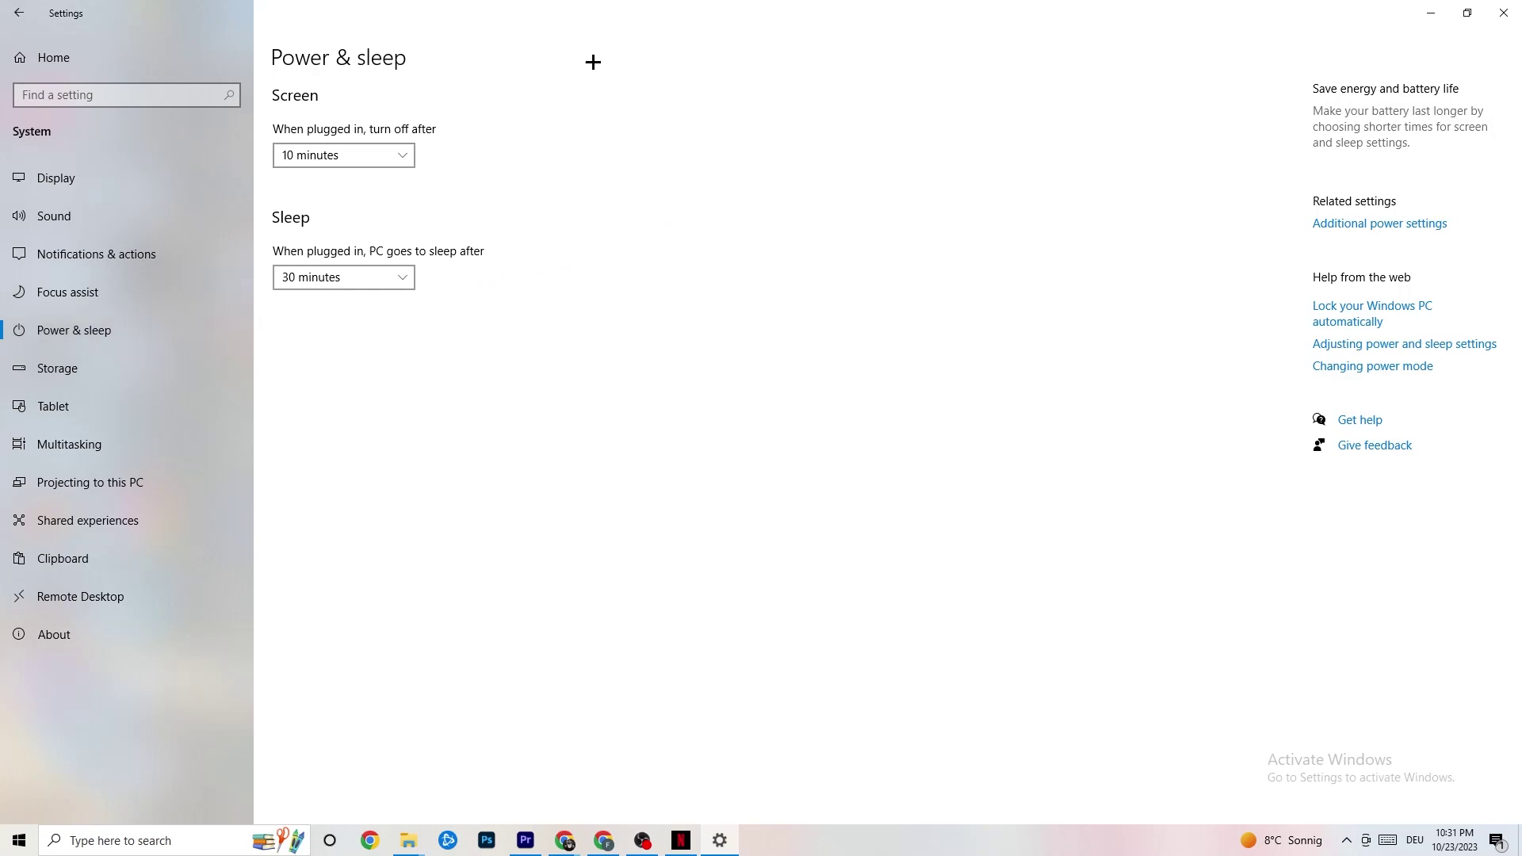
pyautogui.click(1408, 223)
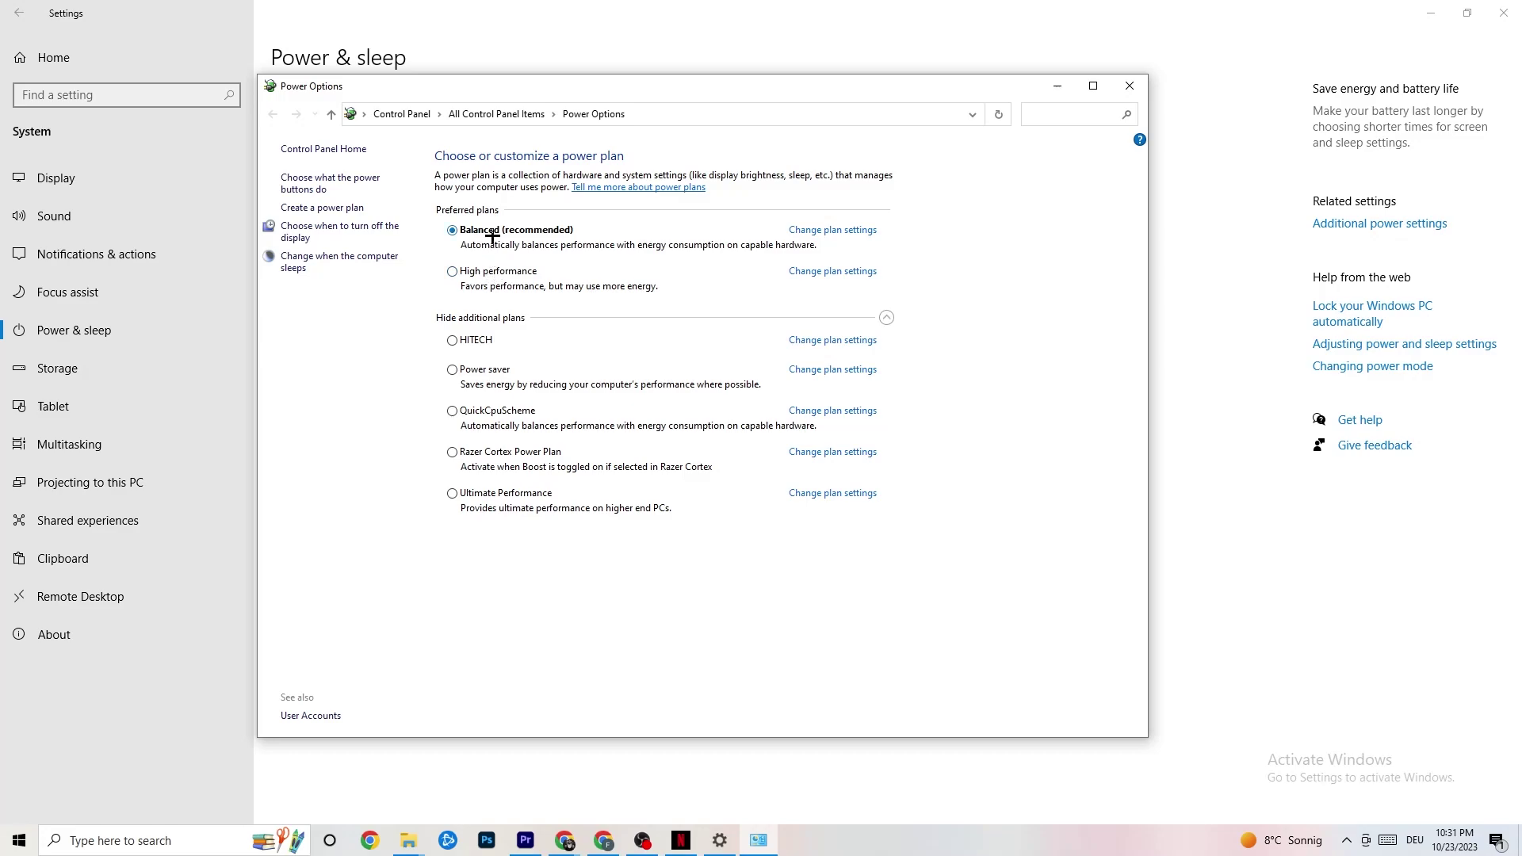
pyautogui.click(1129, 86)
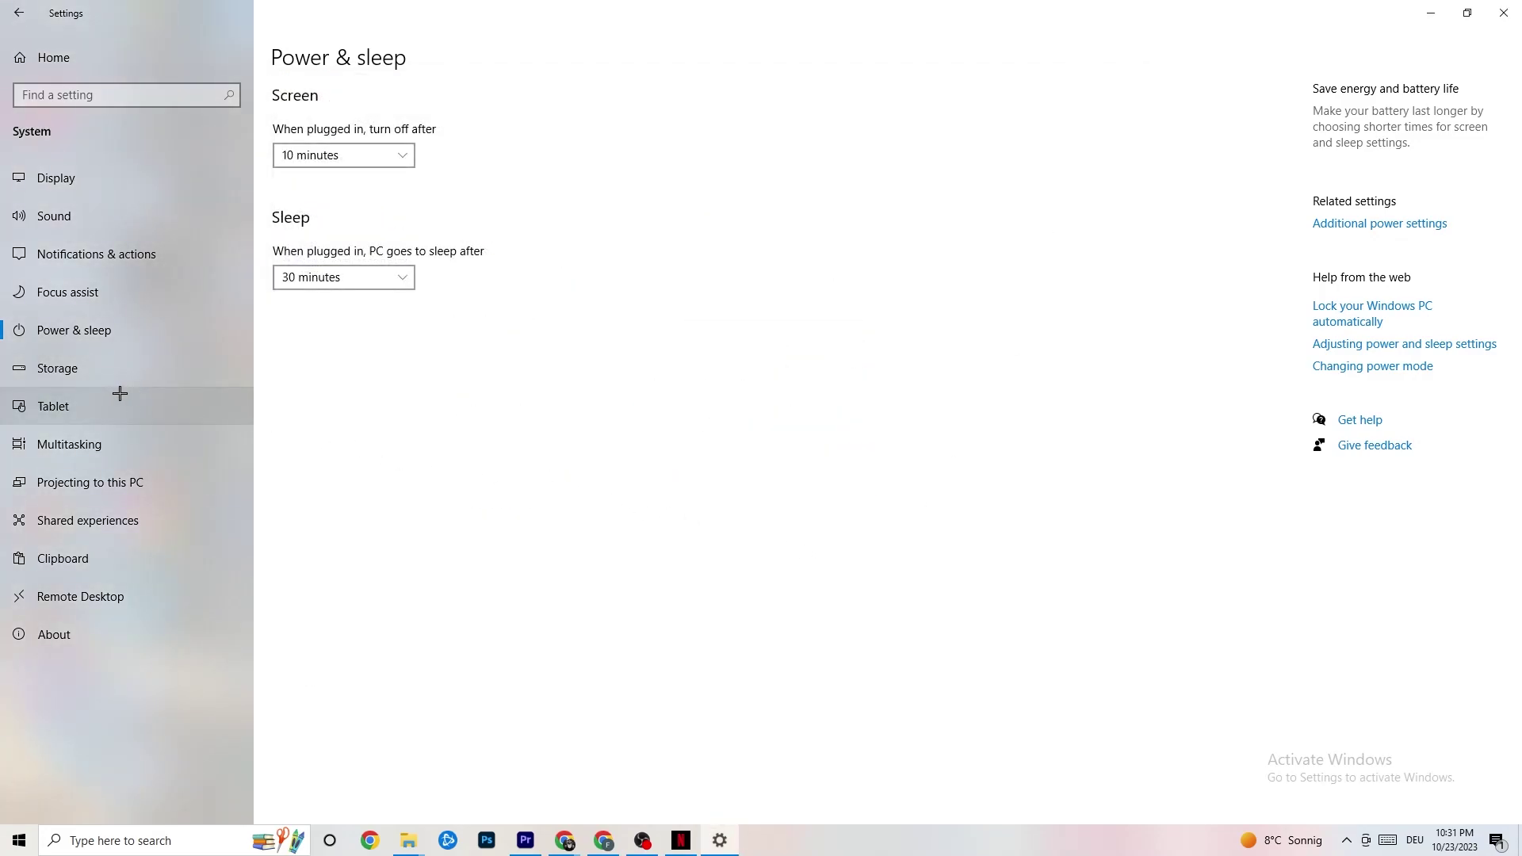
pyautogui.click(119, 369)
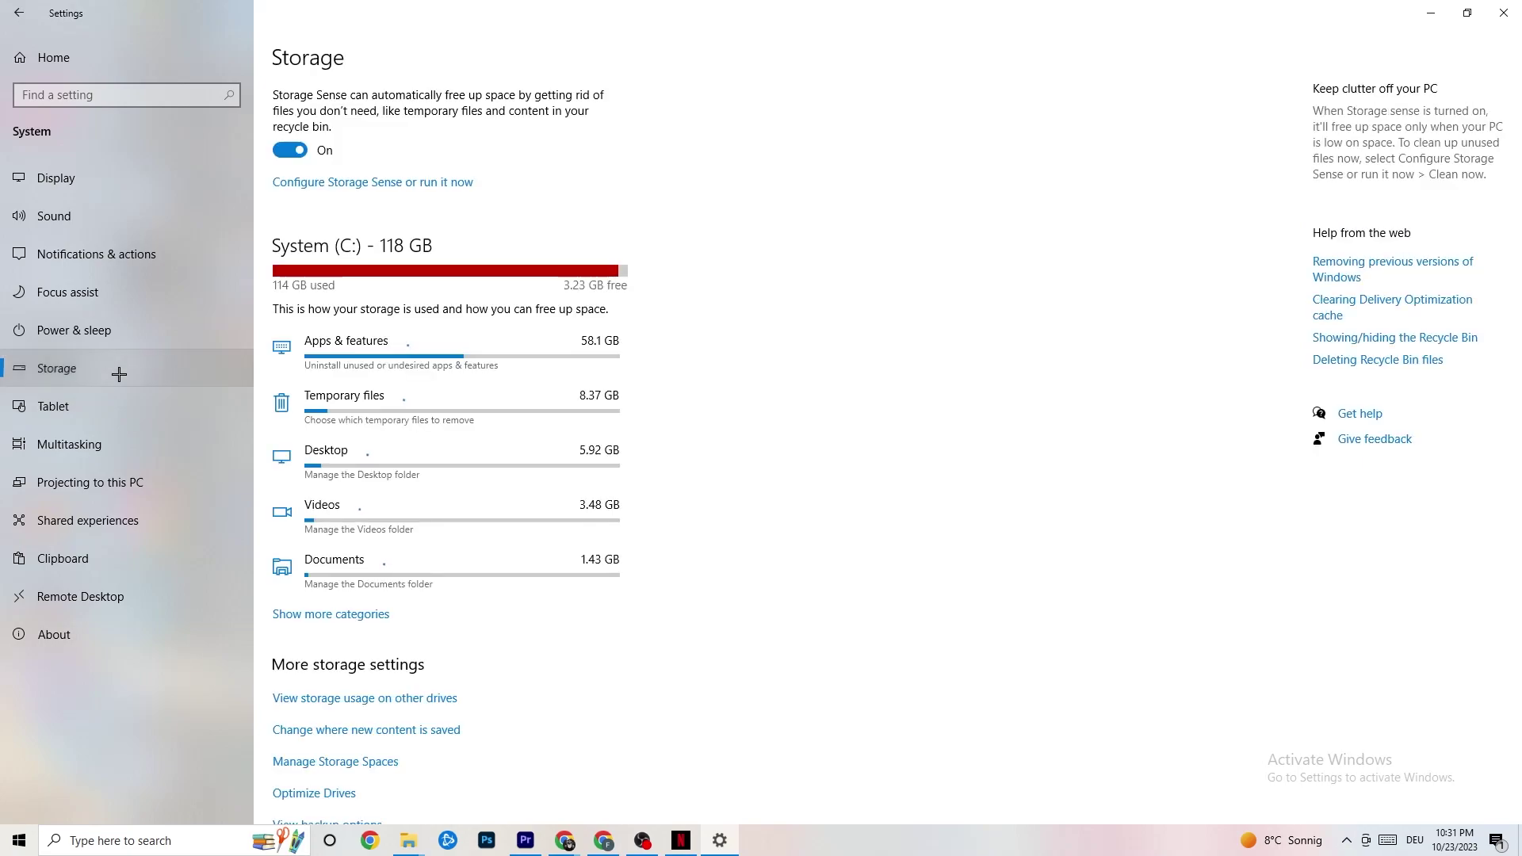
# - Keep Storage Sense running every week with 60-day Downloads cleanup, then return to Settings home
pyautogui.click(359, 183)
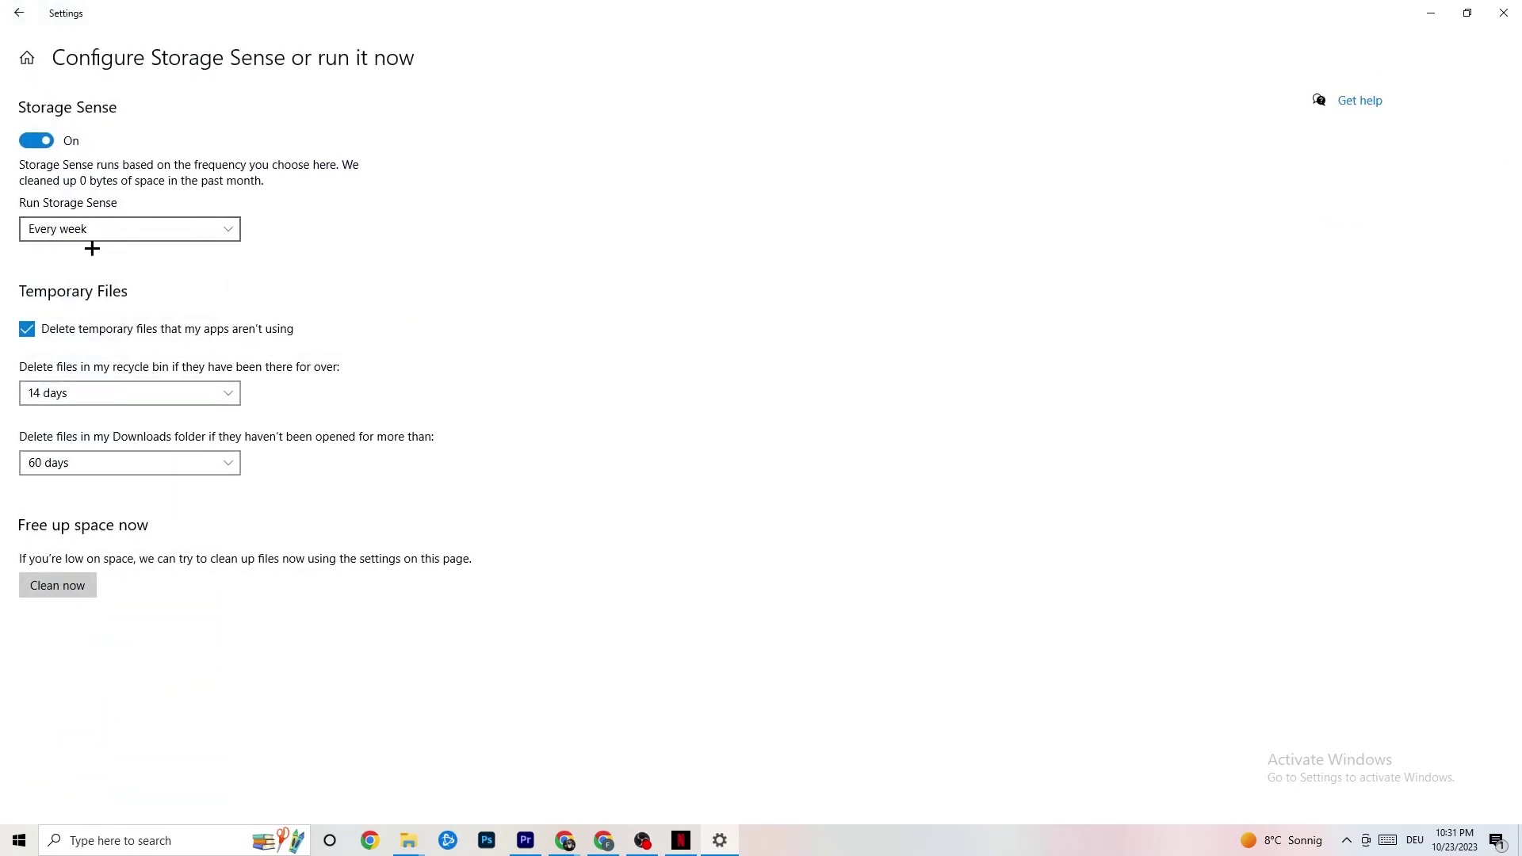
pyautogui.click(170, 230)
pyautogui.click(260, 223)
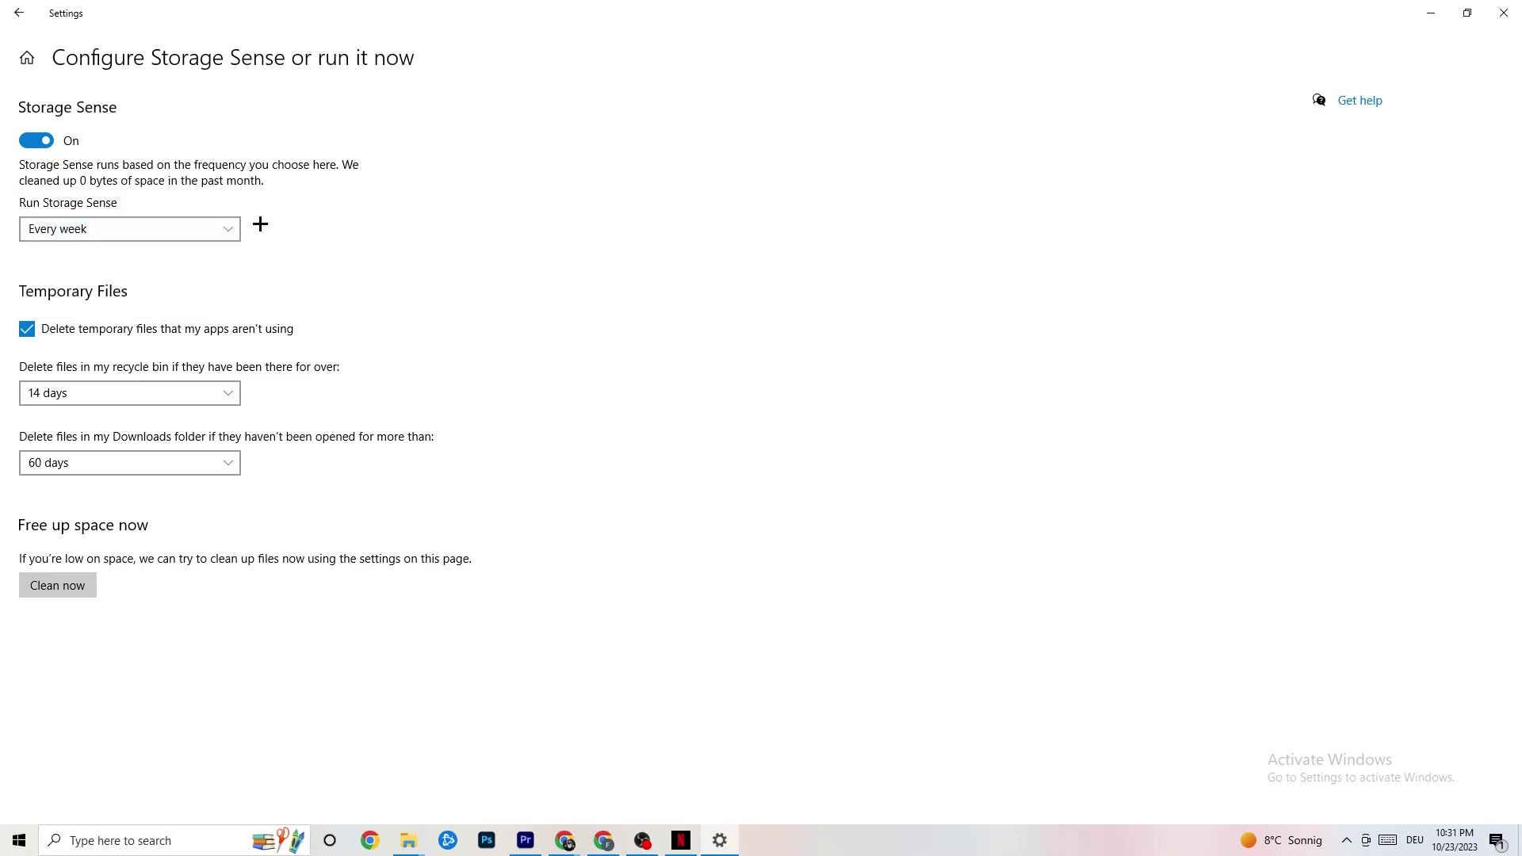
pyautogui.click(165, 472)
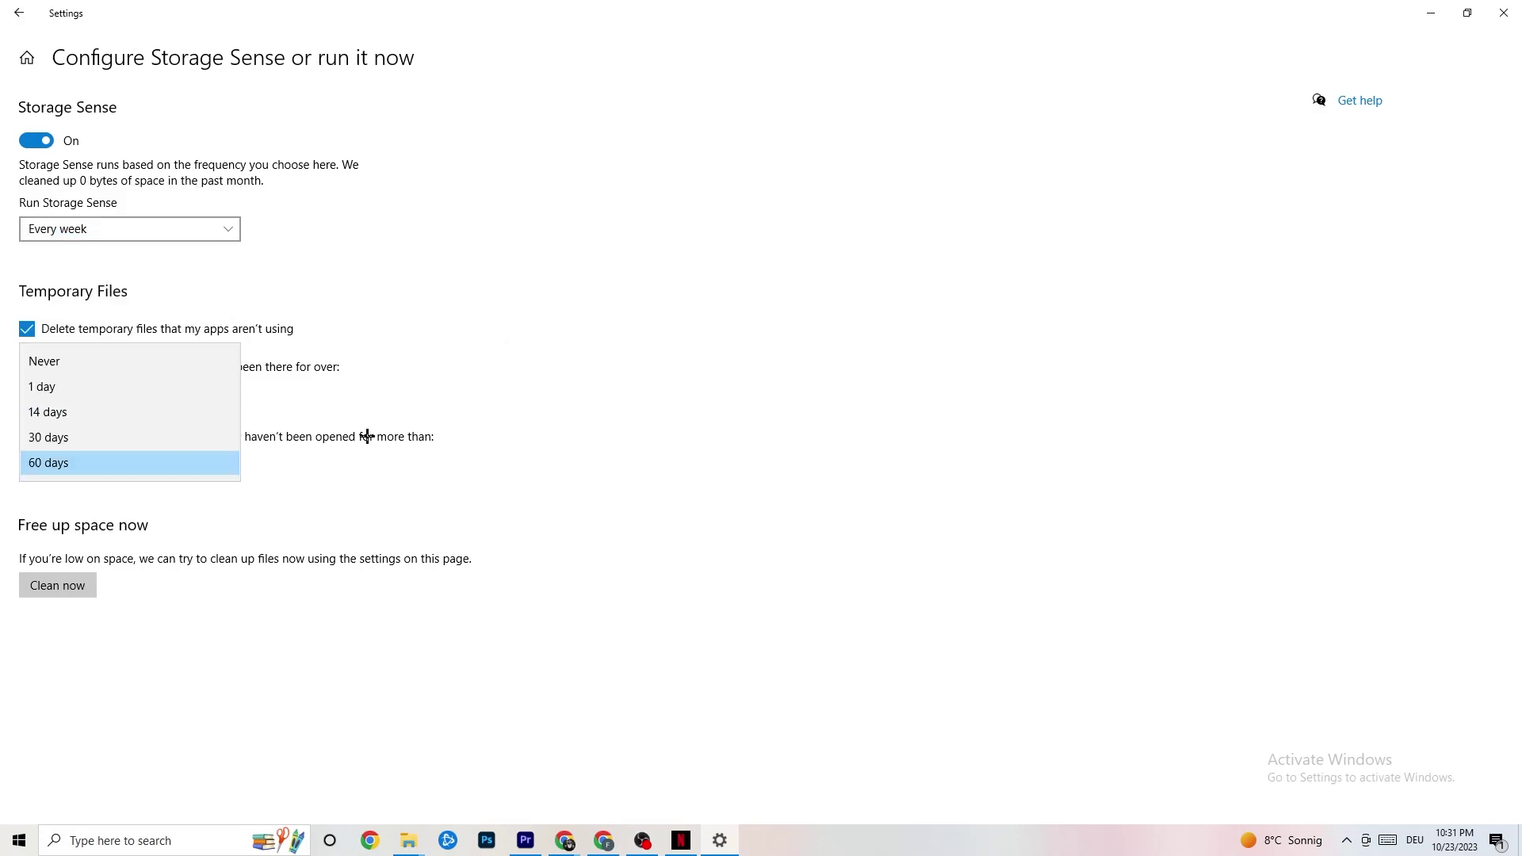
pyautogui.click(367, 436)
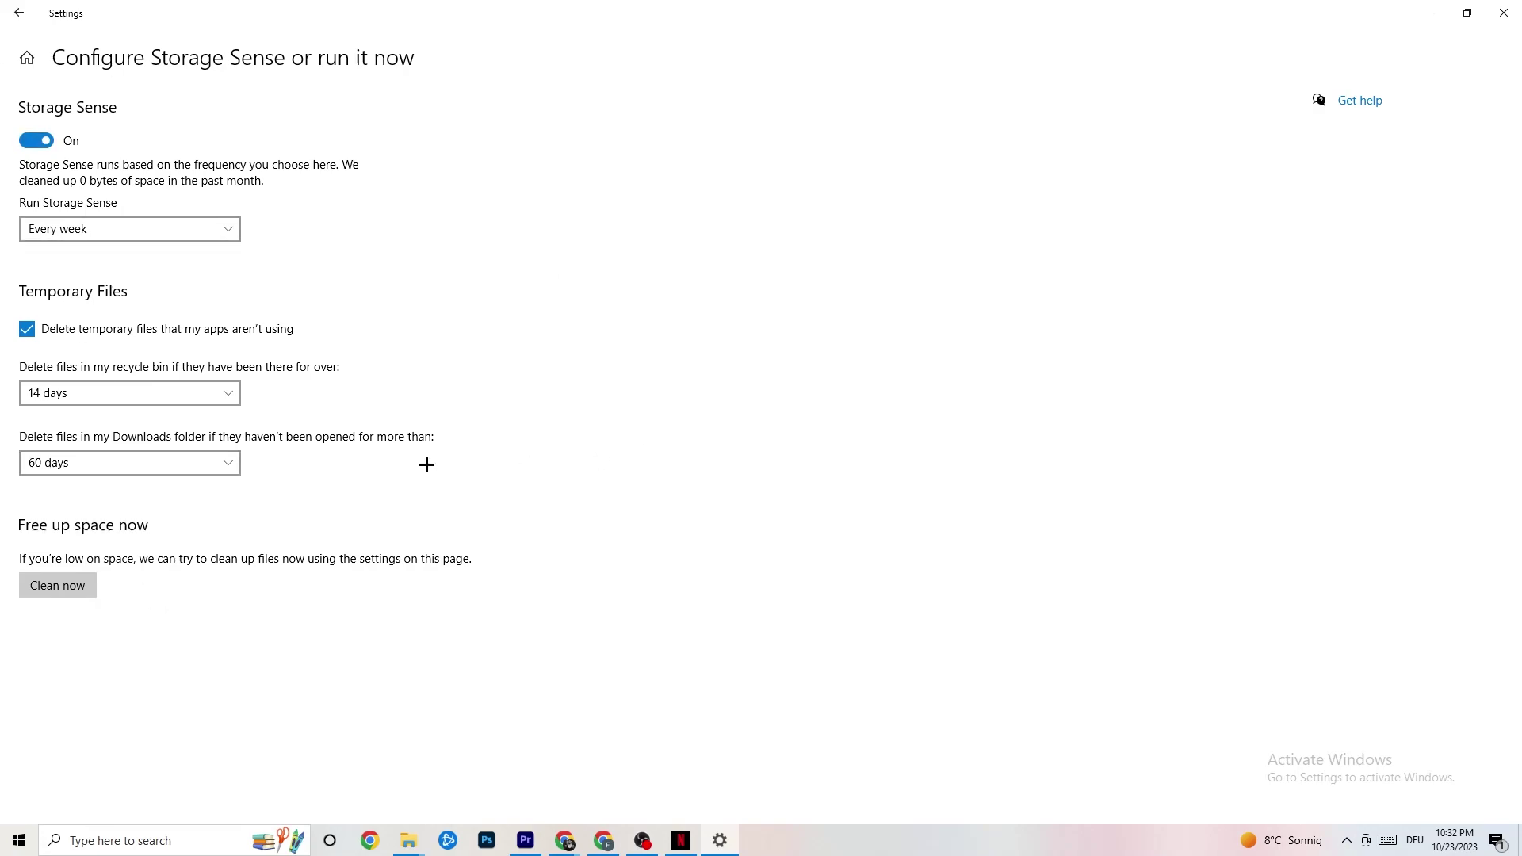
pyautogui.click(18, 12)
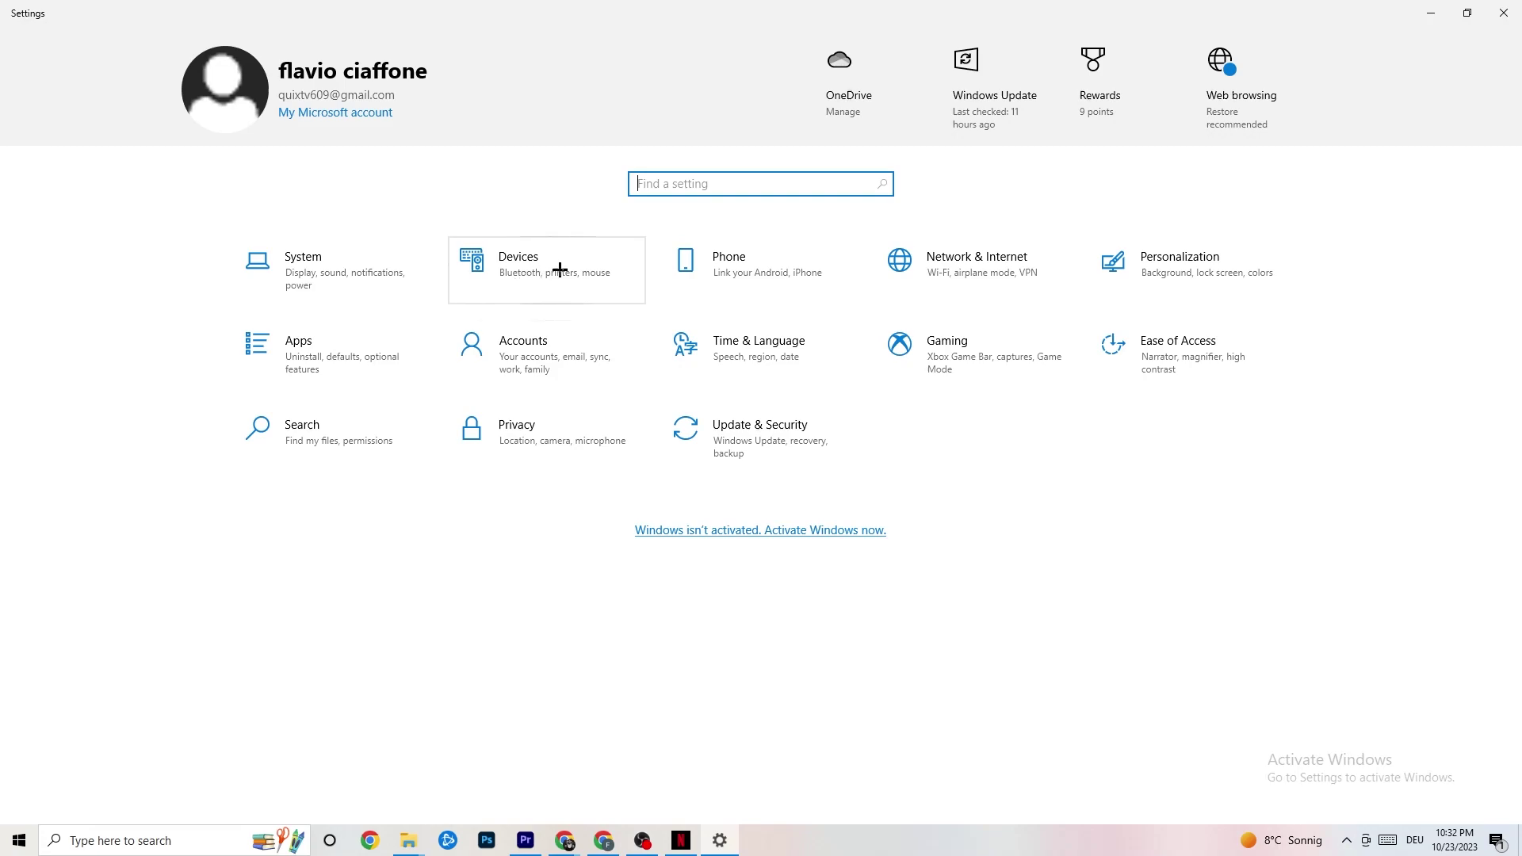
pyautogui.click(1013, 361)
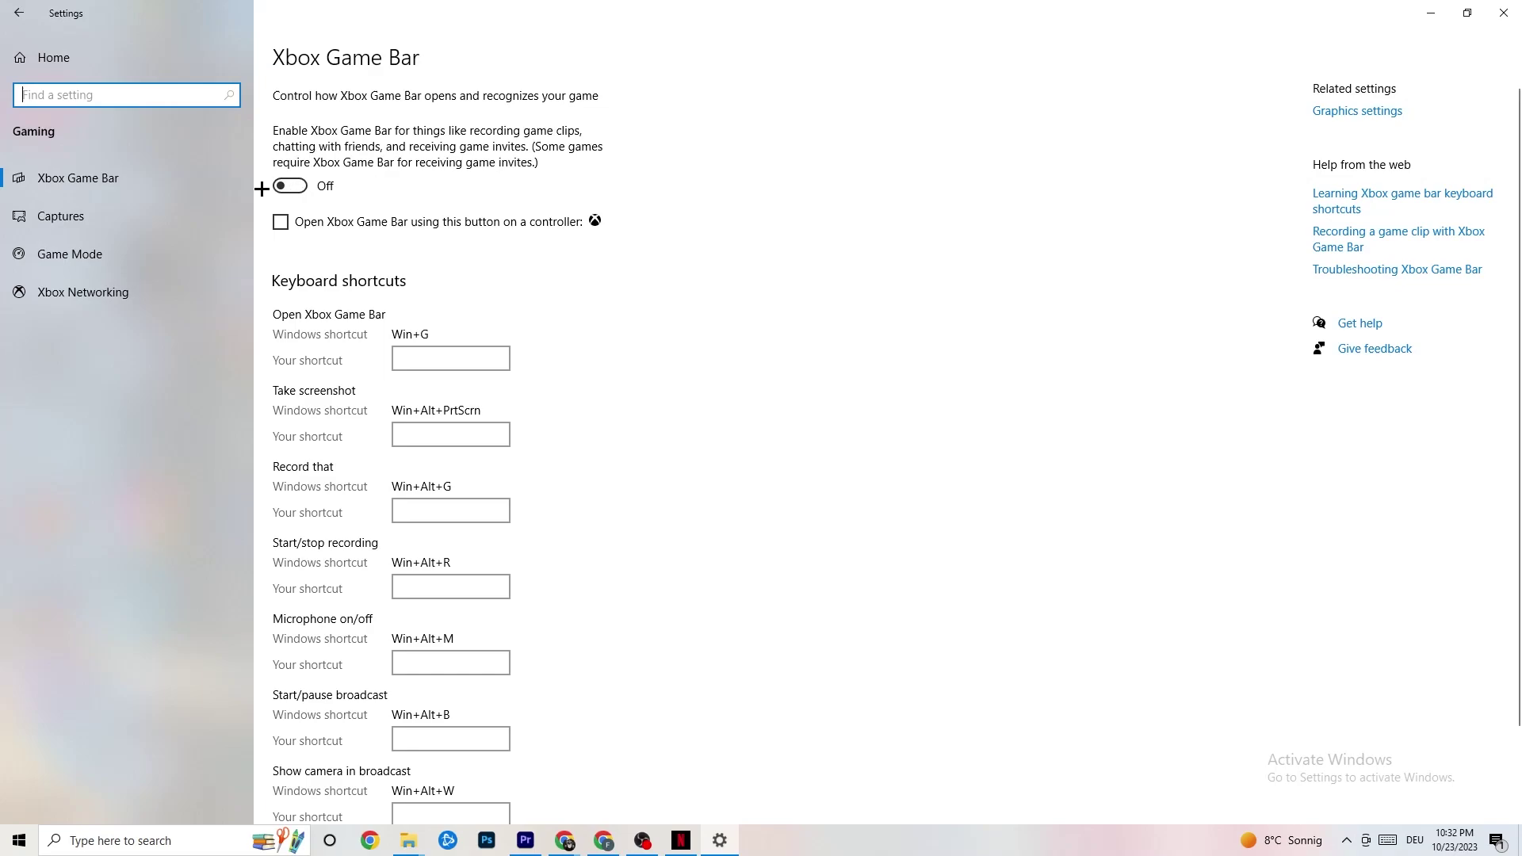
pyautogui.click(116, 215)
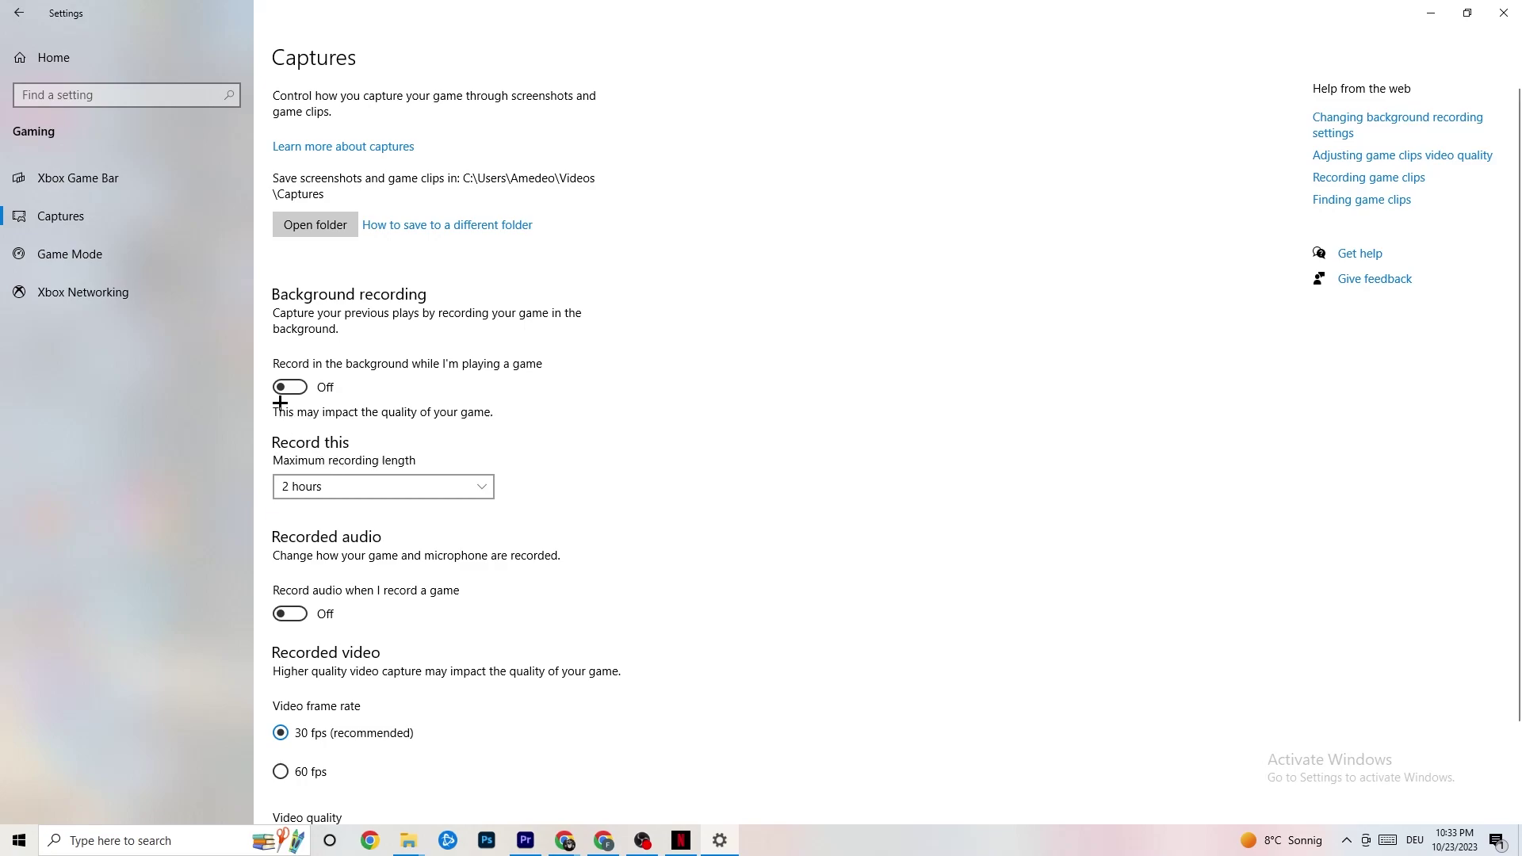
pyautogui.click(135, 254)
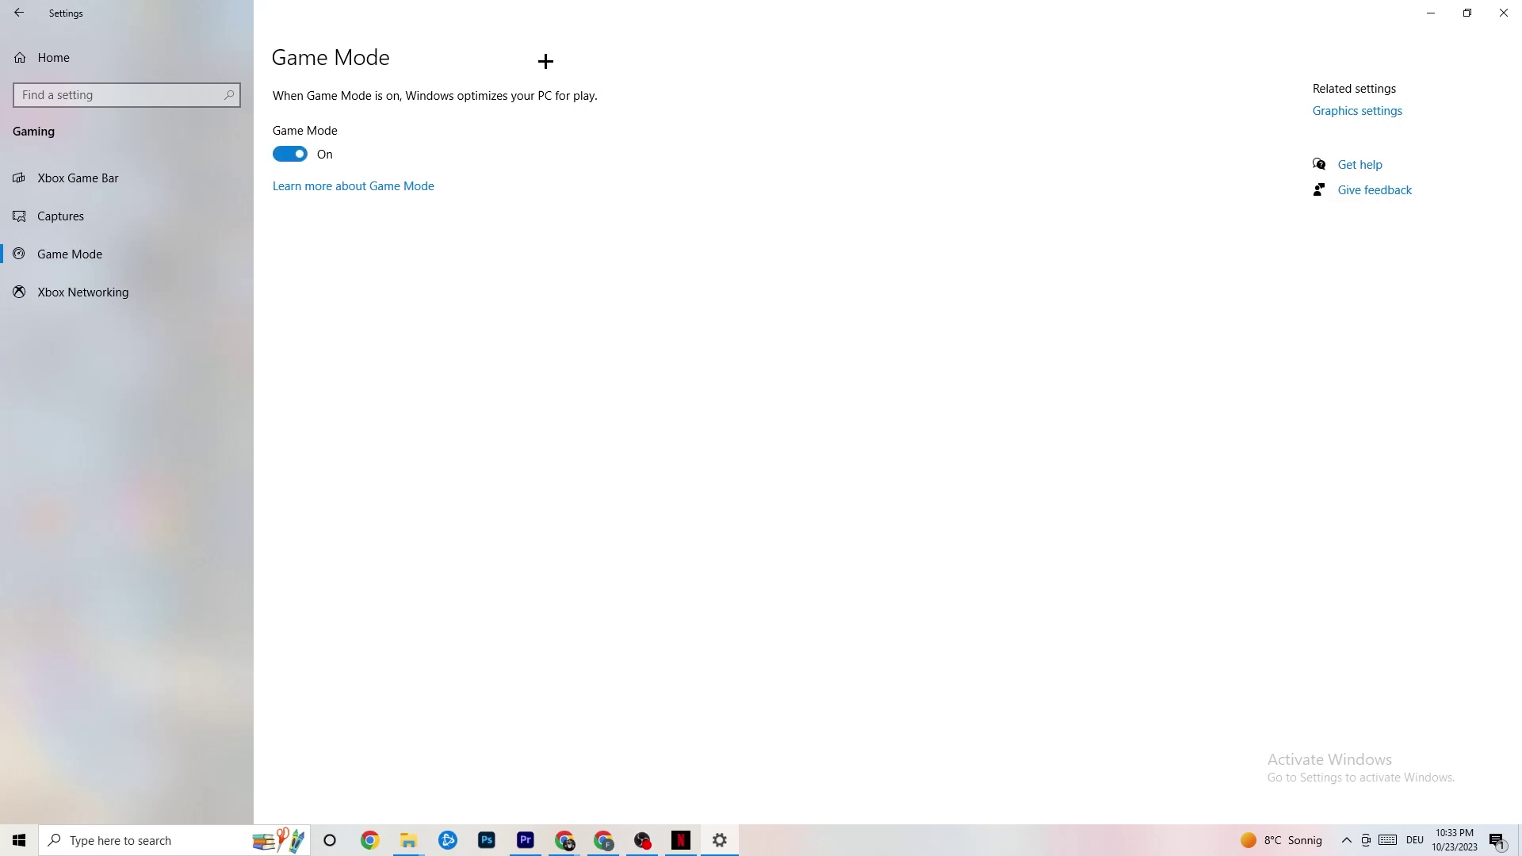
pyautogui.click(19, 13)
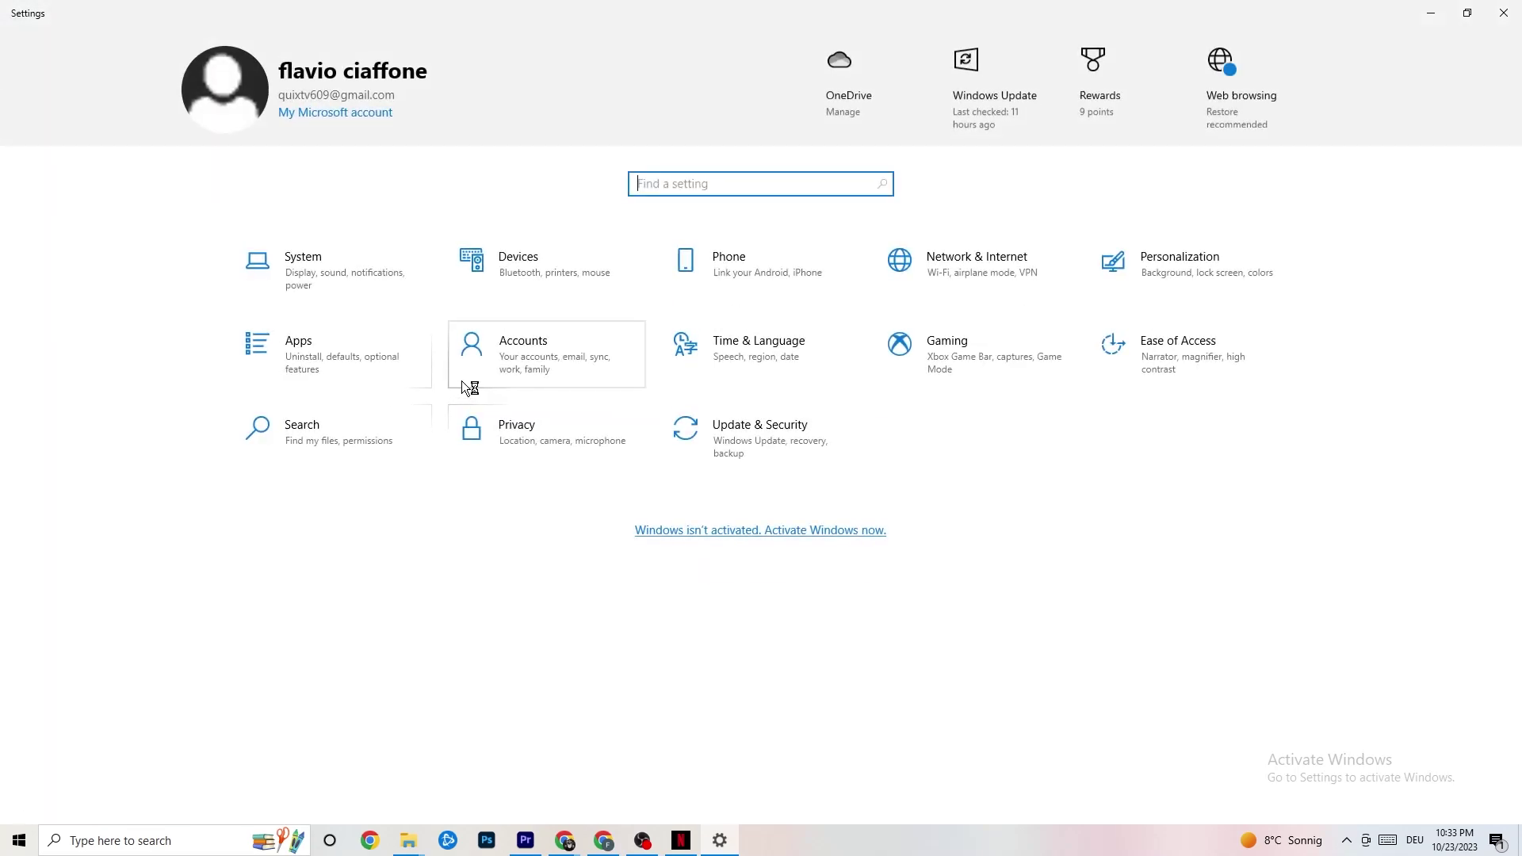
# - Open Update & Security, glance at Troubleshoot, then return to the up-to-date Windows Update page
pyautogui.click(798, 451)
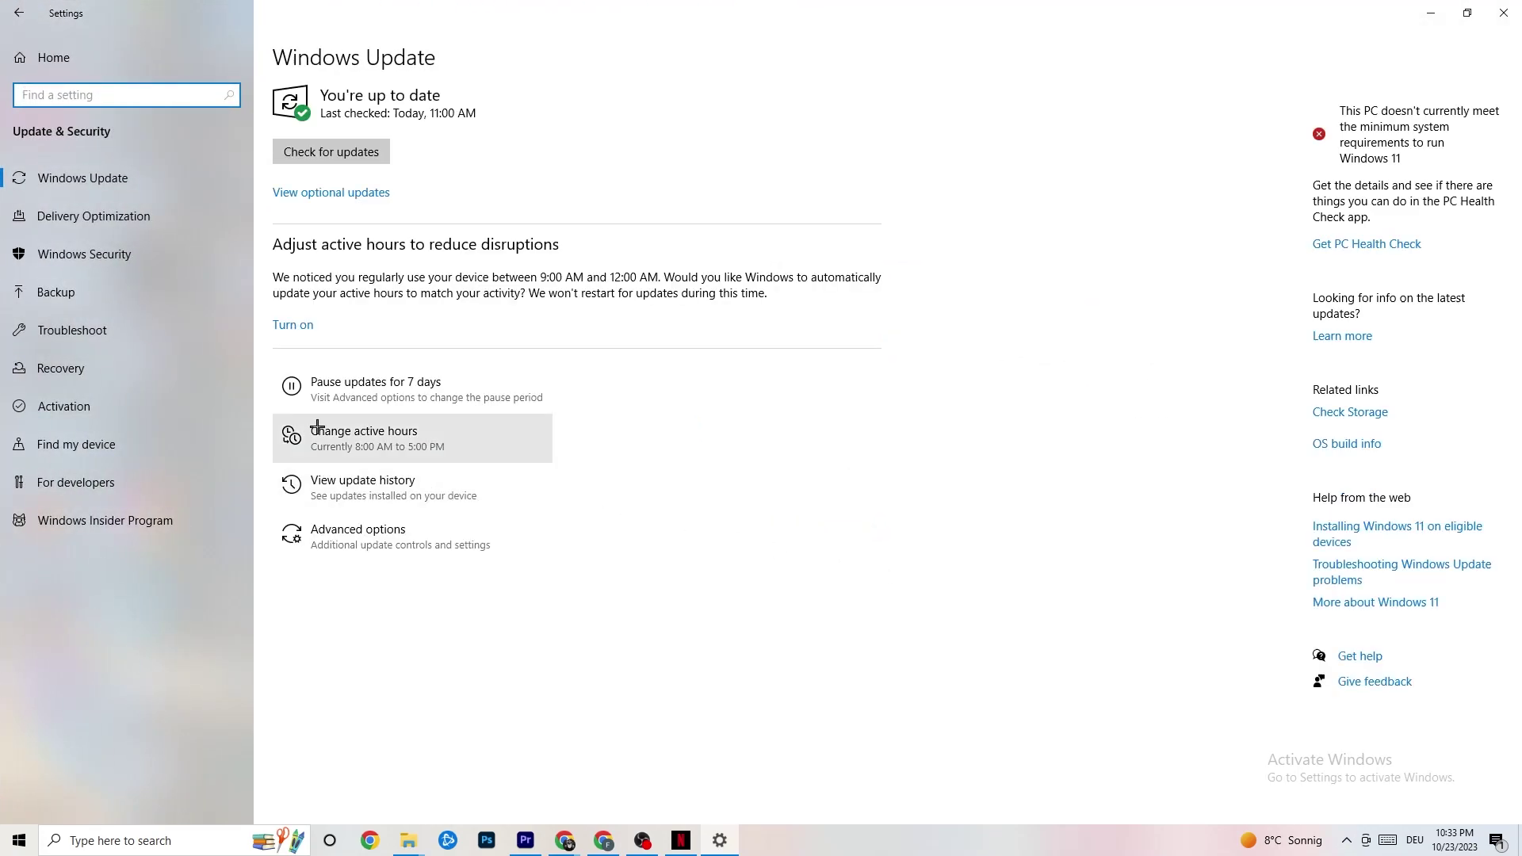
pyautogui.click(88, 323)
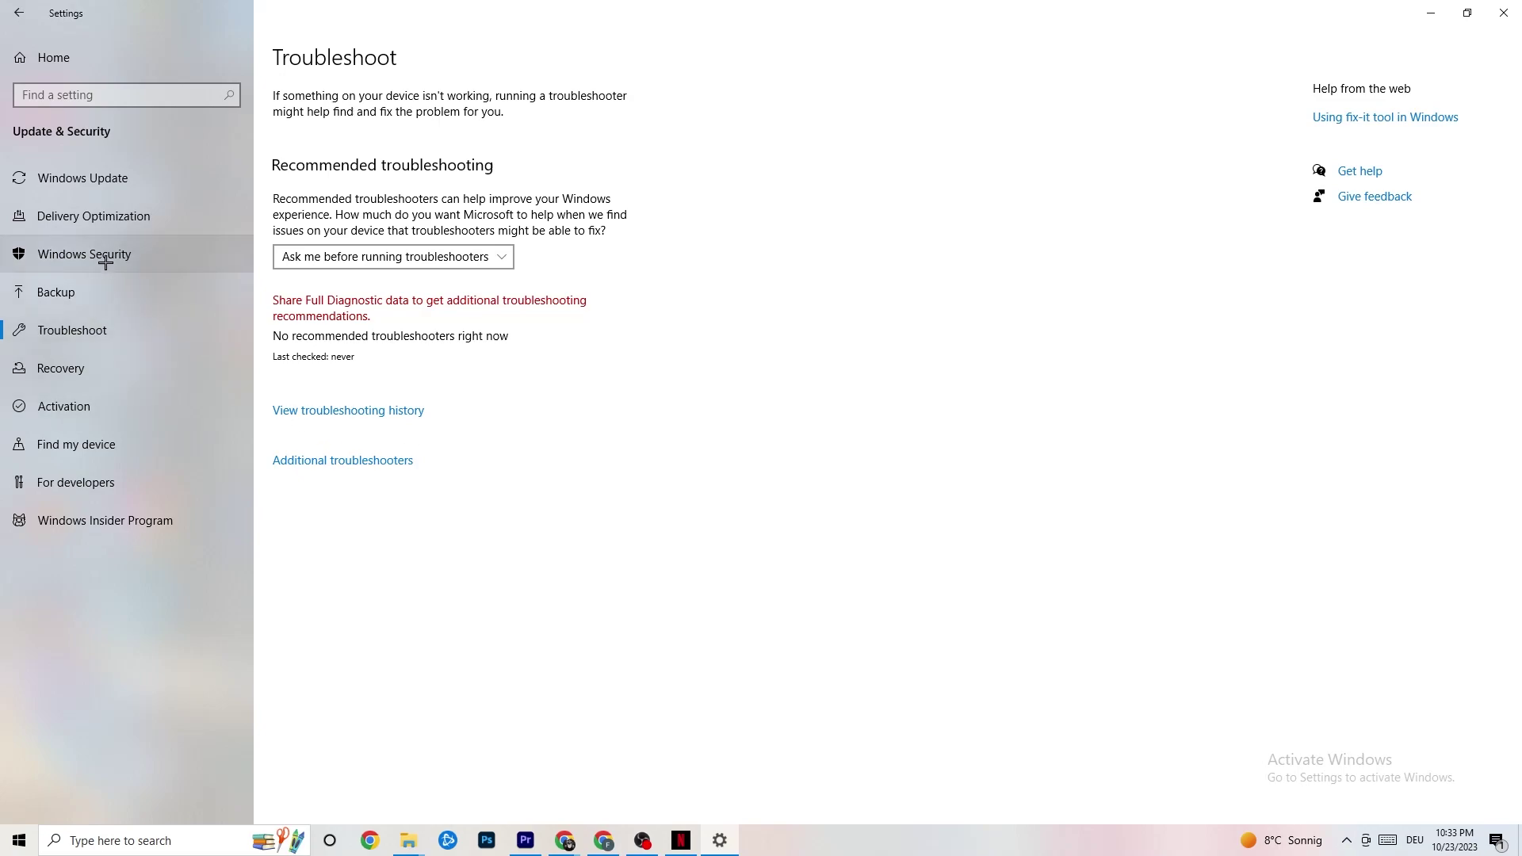
pyautogui.click(120, 184)
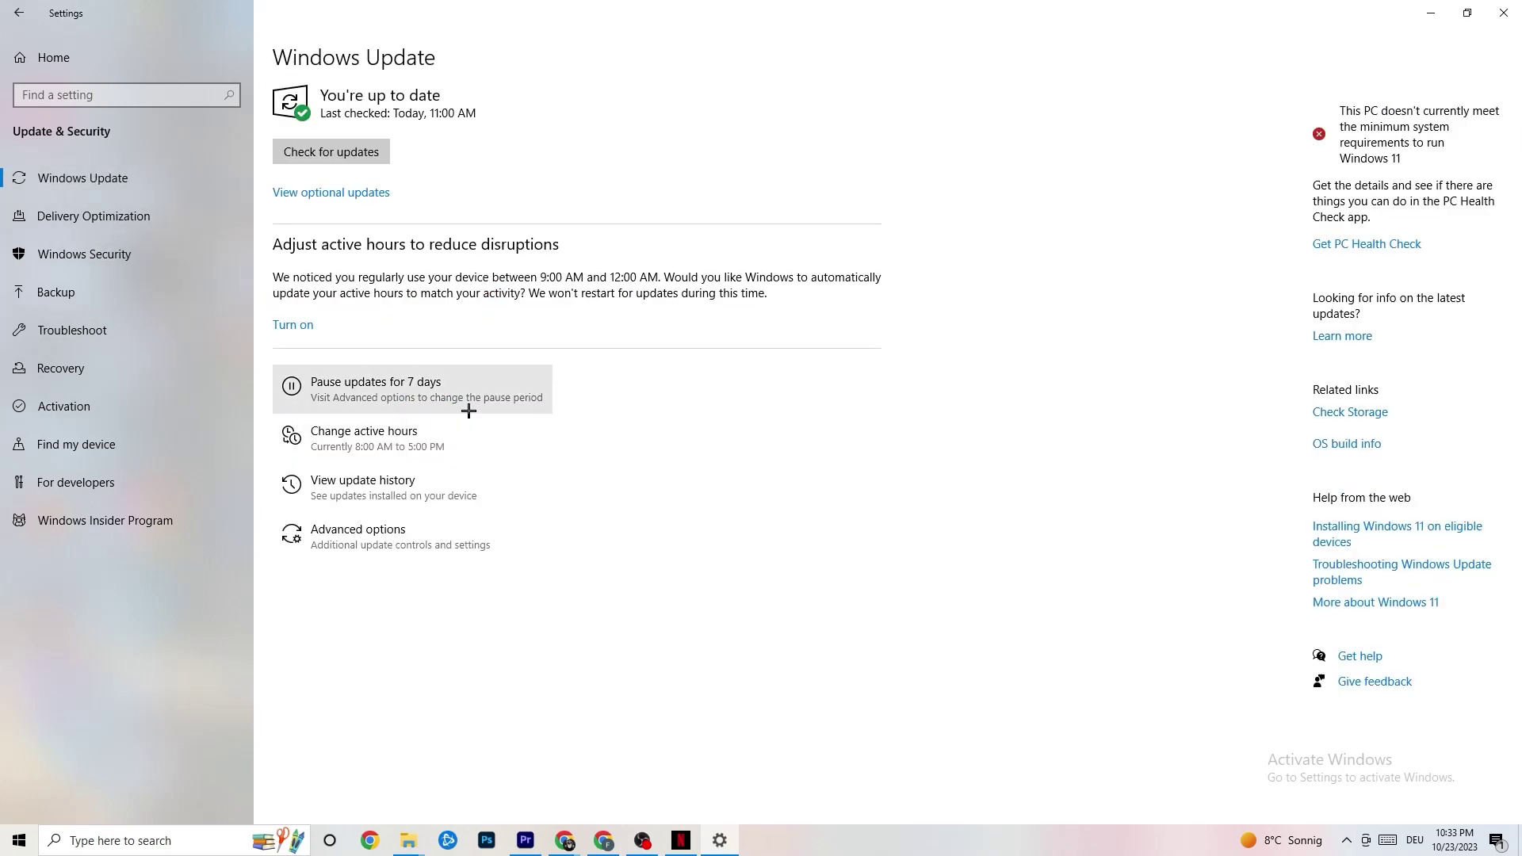